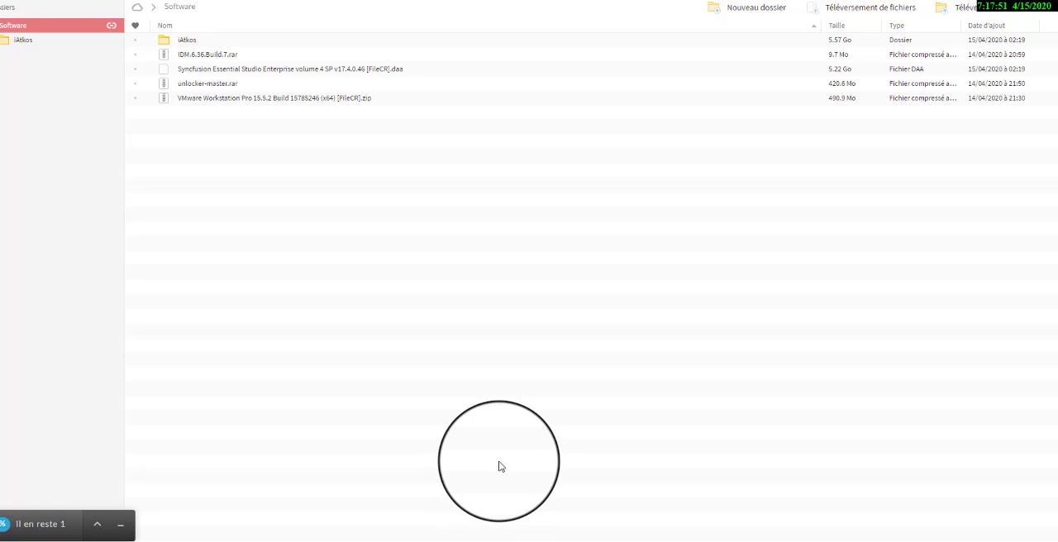
In the Software folder, select in turn the VMware Workstation Pro 15.5.2 archive, unlocker-master.rar and the iAtkos folder
{"action": "left_click", "coordinate": [217, 105]}
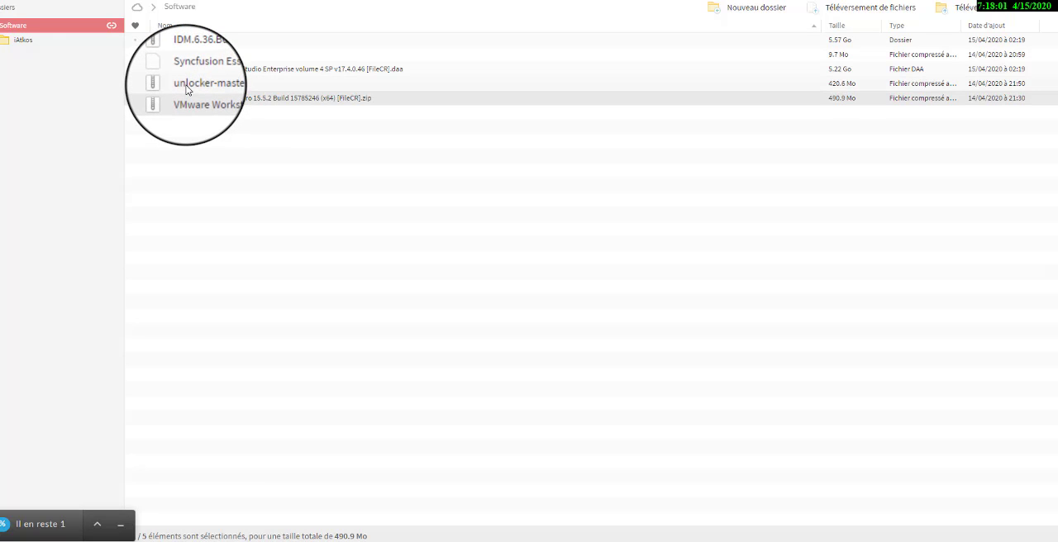
{"action": "left_click", "coordinate": [187, 86]}
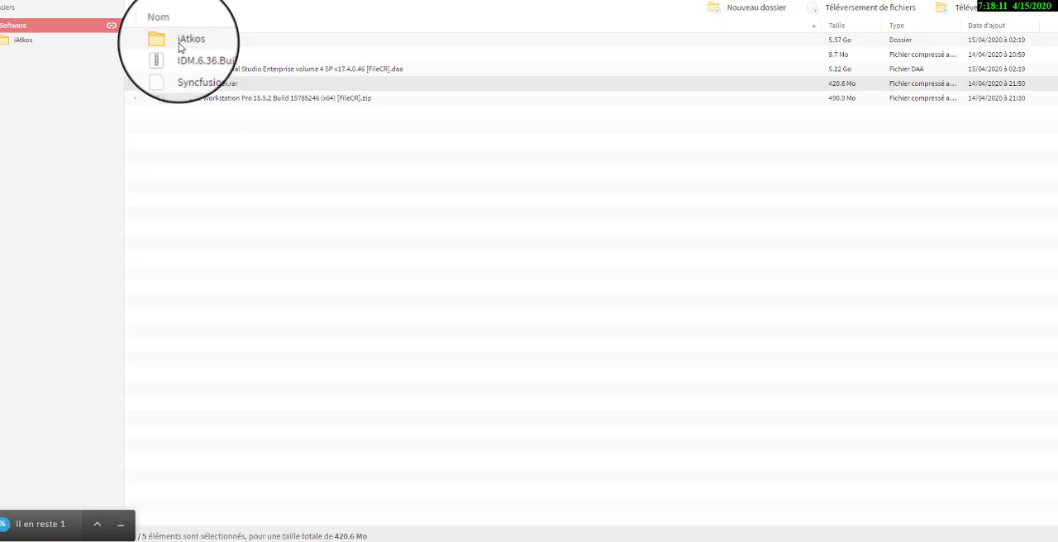
{"action": "left_click", "coordinate": [179, 47]}
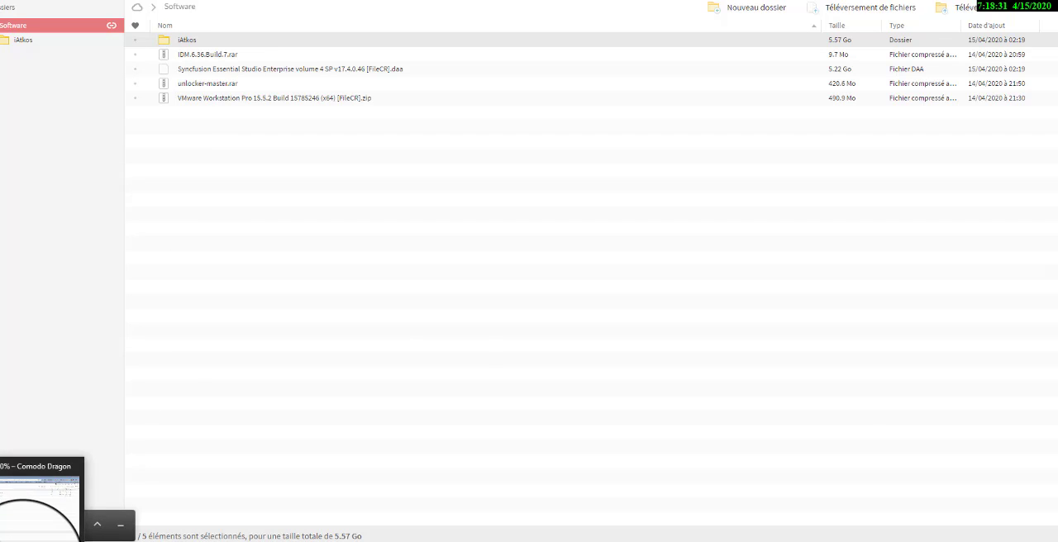
Switch to the unlocker-master folder in File Explorer and run the unlocker application as administrator
{"action": "left_click", "coordinate": [25, 541]}
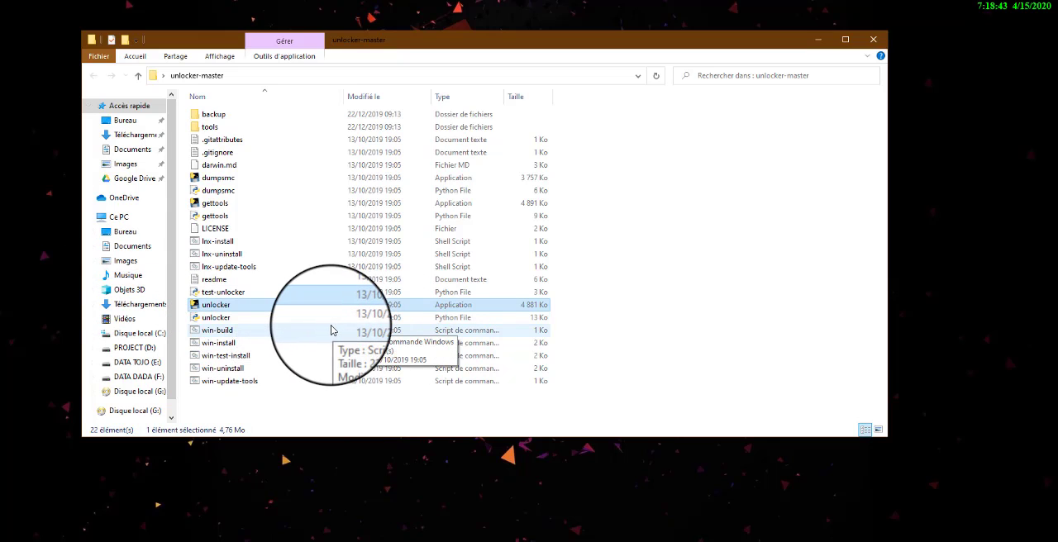
{"action": "right_click", "coordinate": [209, 312]}
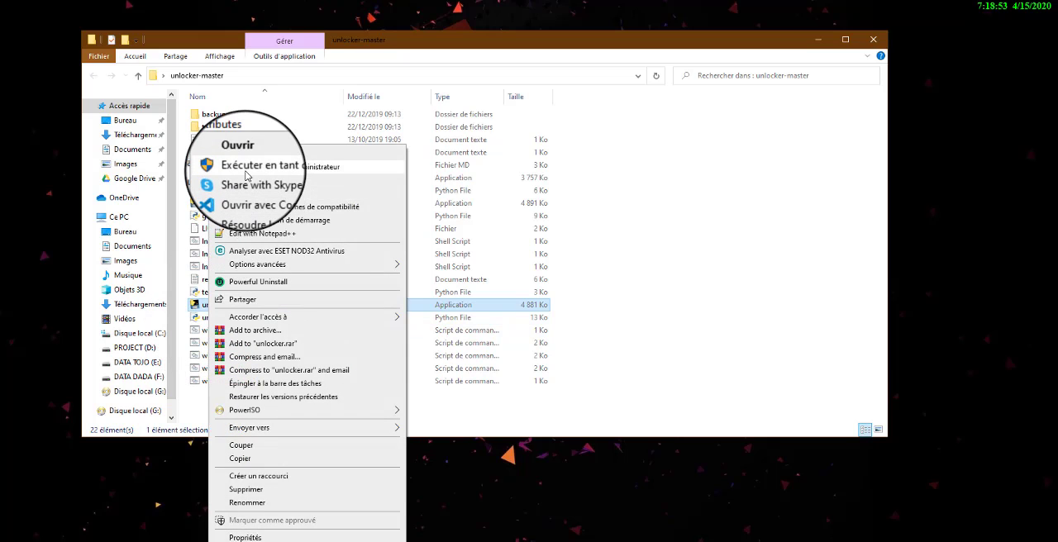
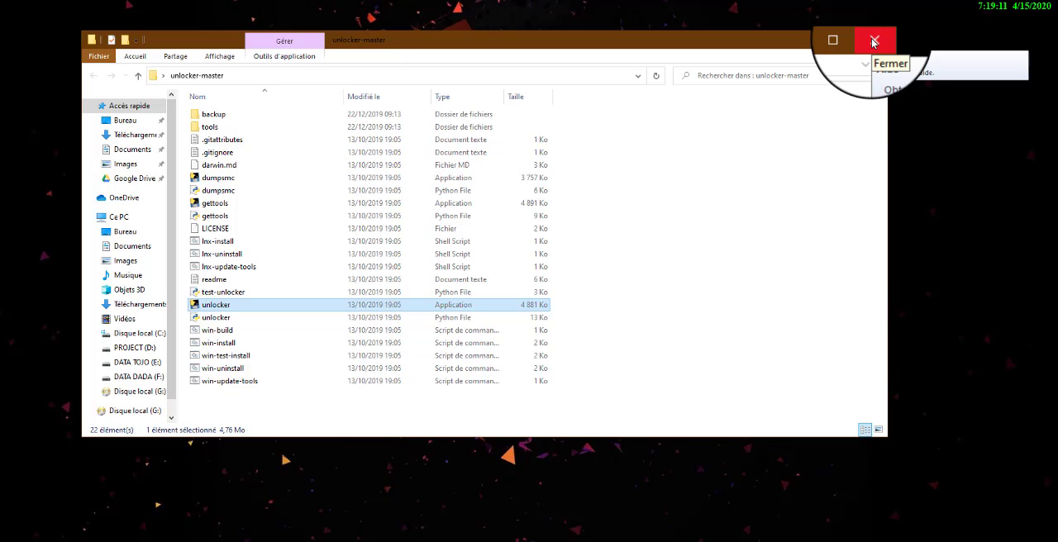
Close the unlocker-master folder window
{"action": "left_click", "coordinate": [874, 42]}
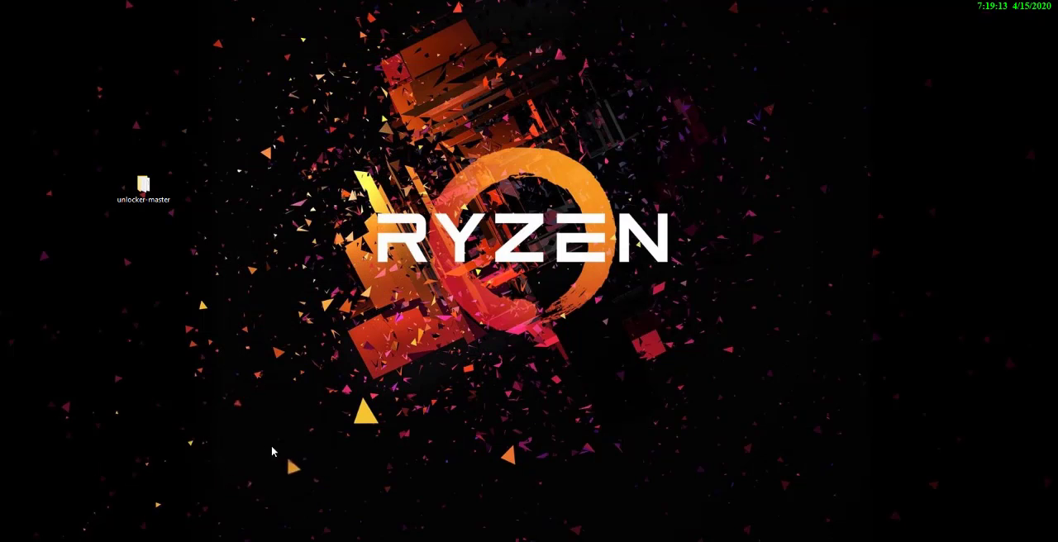
{"action": "scroll", "coordinate": [137, 186], "scroll_direction": "up", "scroll_amount": 3, "text": "ctrl"}
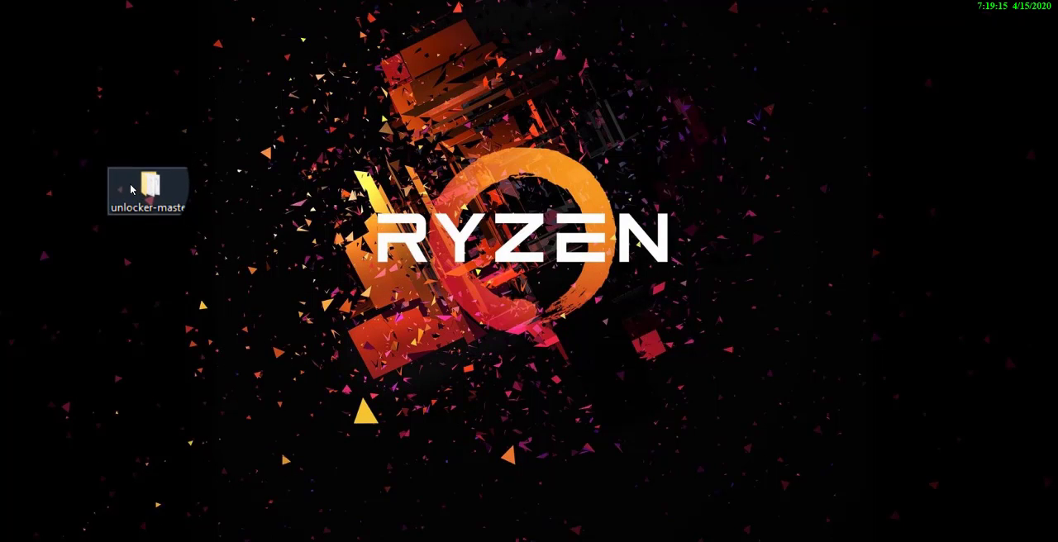
{"action": "left_click", "coordinate": [142, 185]}
{"action": "double_click", "coordinate": [143, 185]}
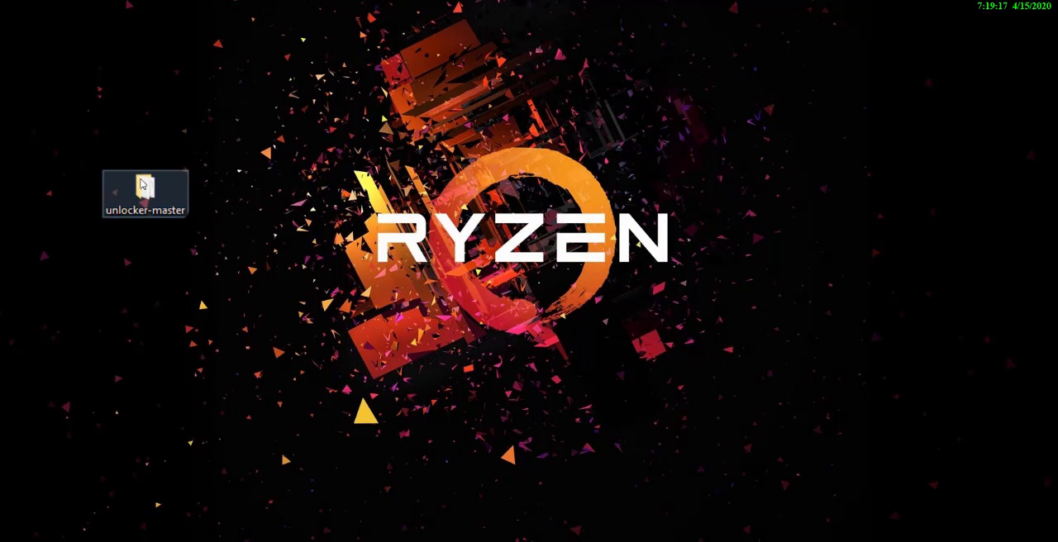
{"action": "left_click", "coordinate": [869, 43]}
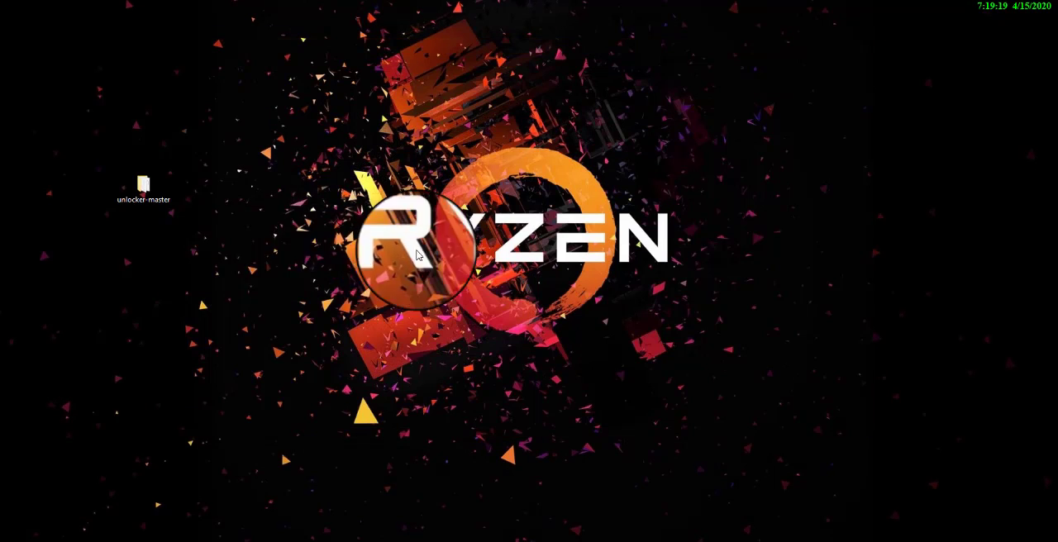
{"action": "left_click_drag", "start_coordinate": [238, 161], "coordinate": [109, 225]}
{"action": "left_click", "coordinate": [189, 257]}
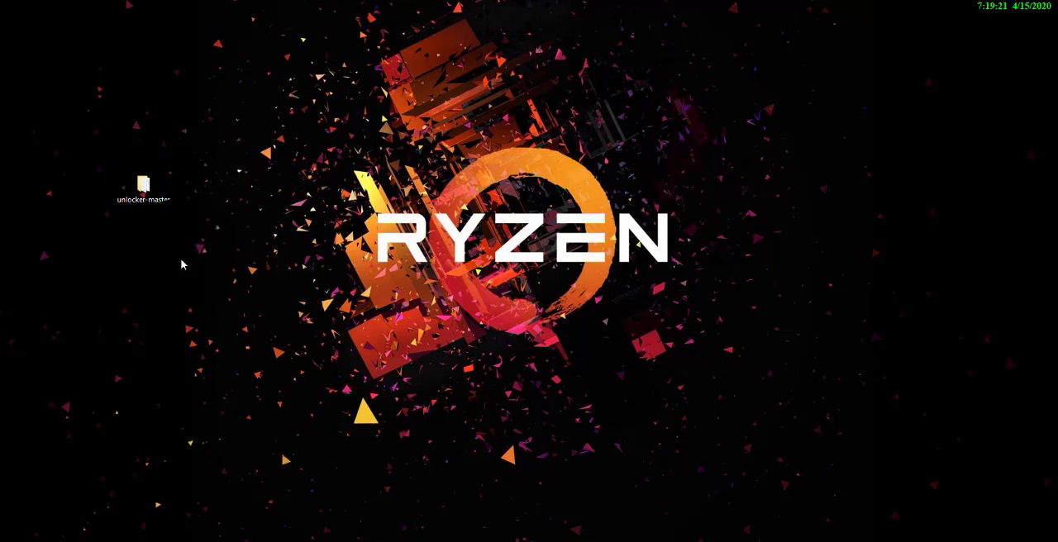
{"action": "key", "text": "super"}
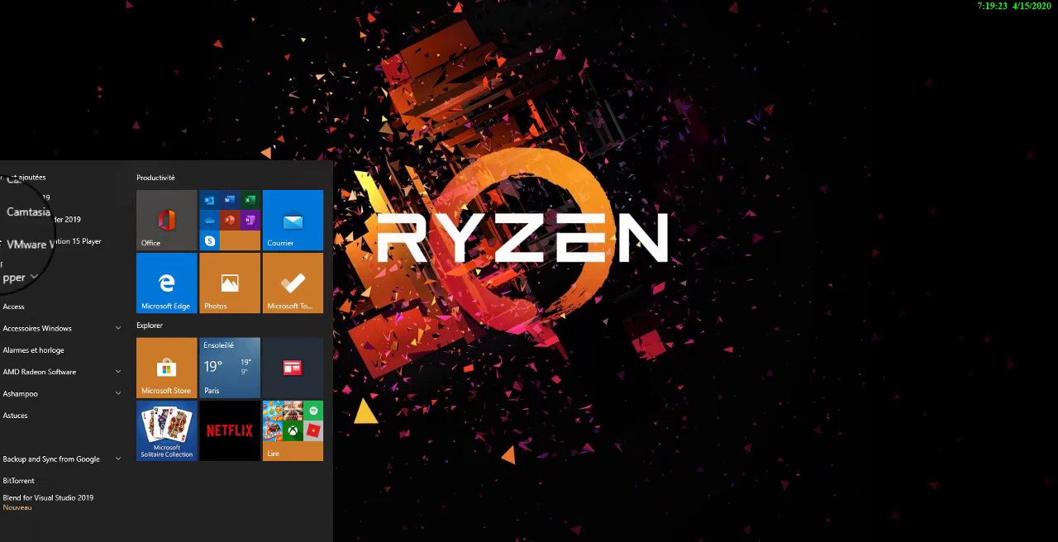
{"action": "left_click", "coordinate": [483, 264]}
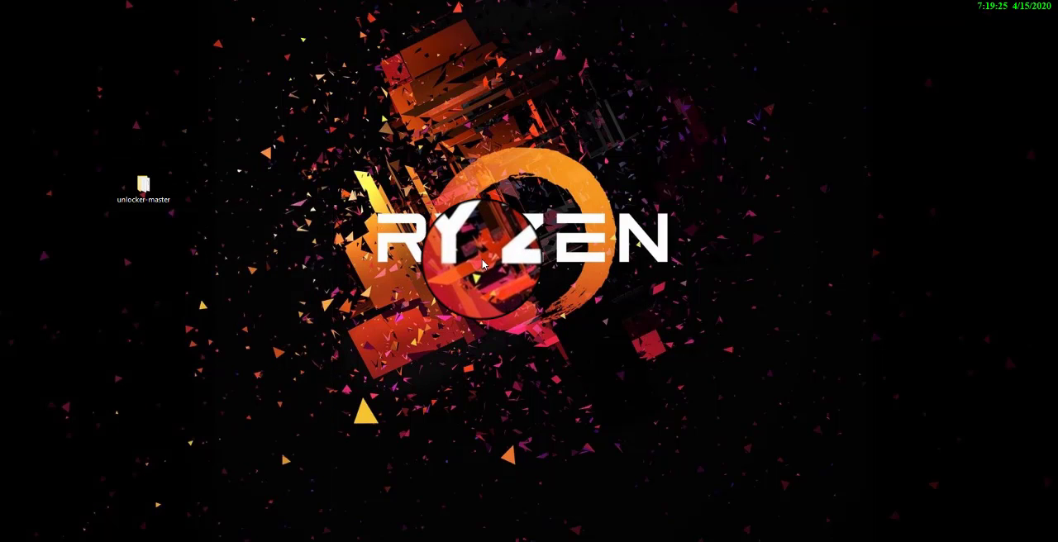
{"action": "left_click_drag", "start_coordinate": [237, 152], "coordinate": [113, 208]}
{"action": "left_click", "coordinate": [199, 232]}
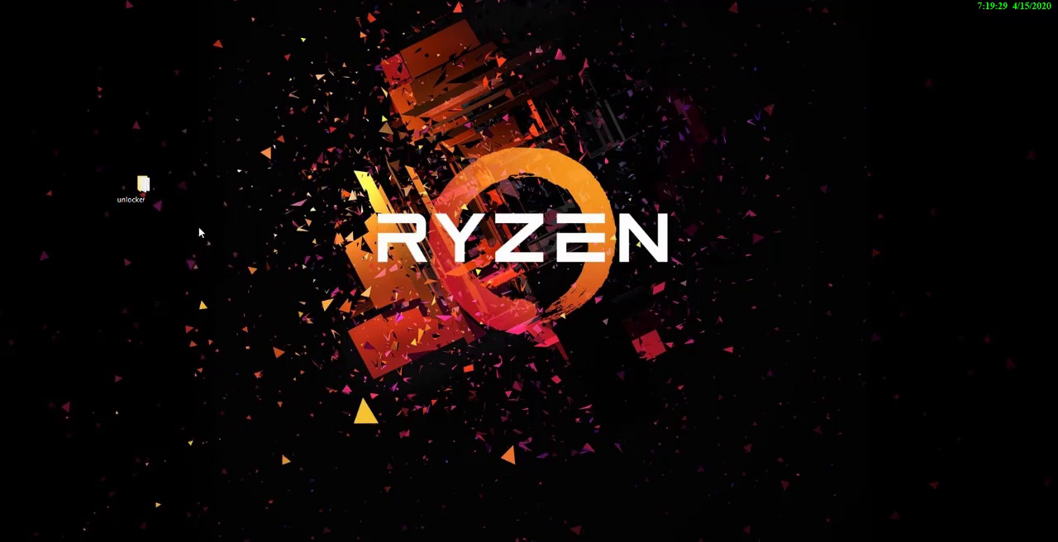
{"action": "left_click", "coordinate": [146, 189]}
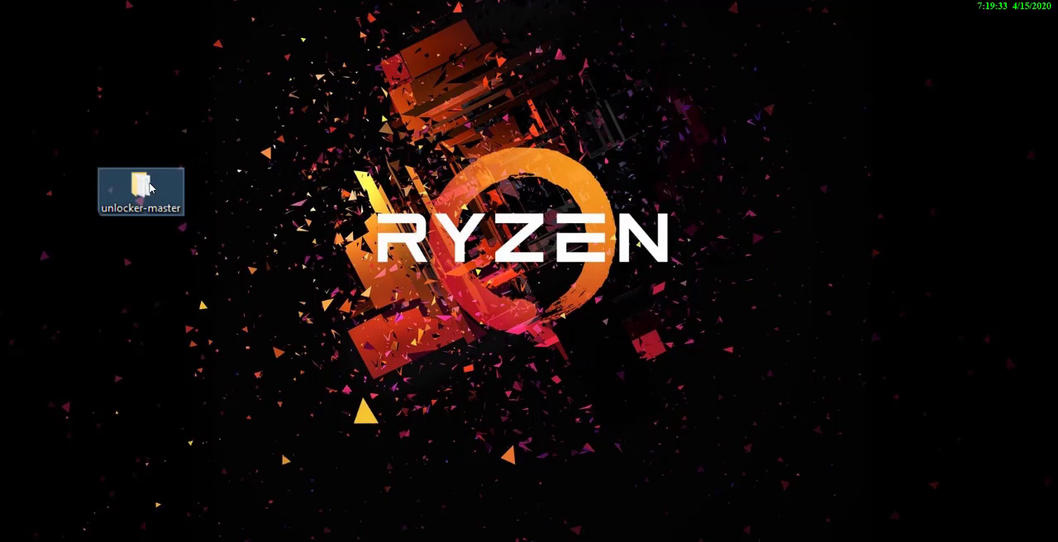
Search the system for "vmware" and launch VMware Workstation Pro
{"action": "key", "text": "super"}
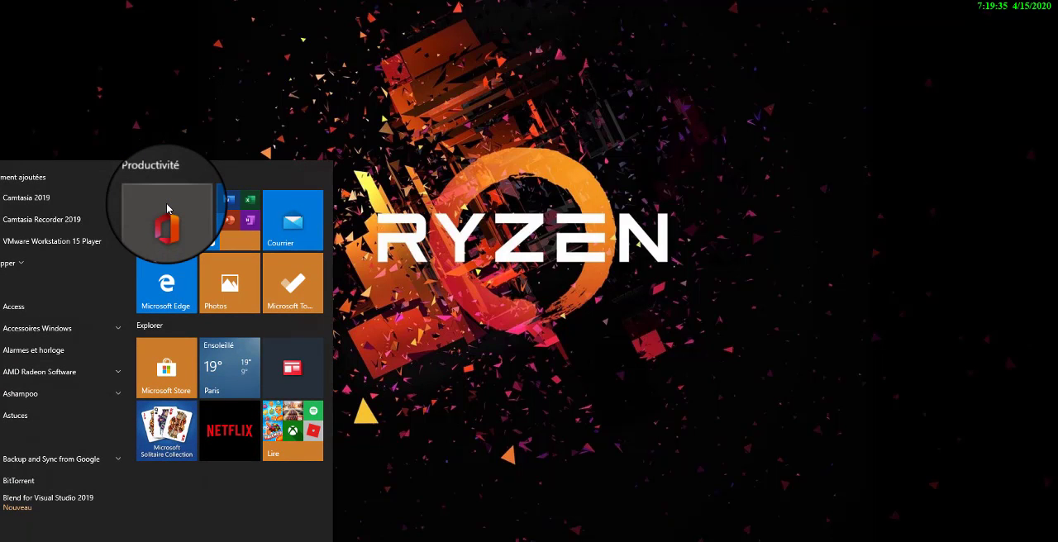
{"action": "type", "text": "vmware"}
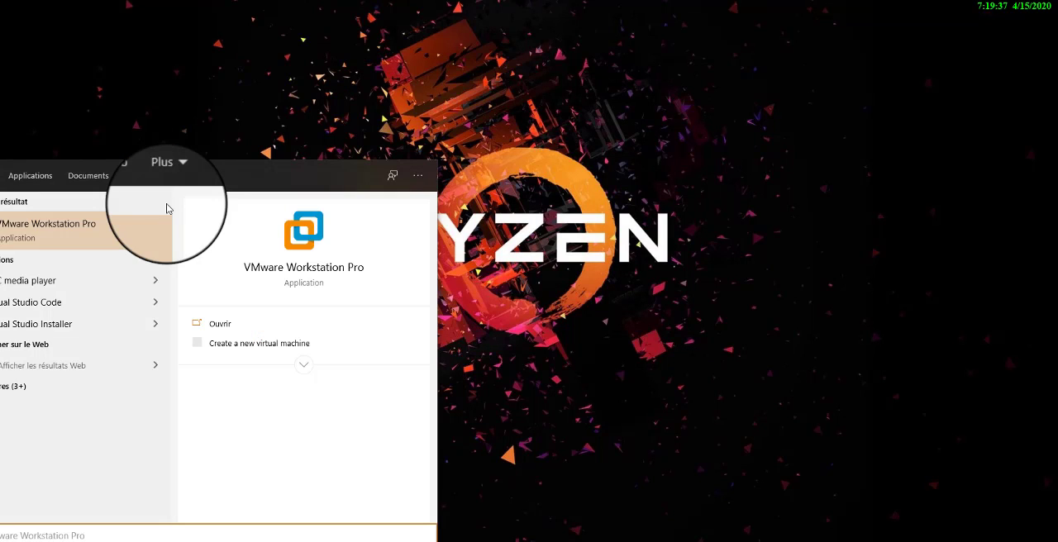
{"action": "left_click", "coordinate": [127, 228]}
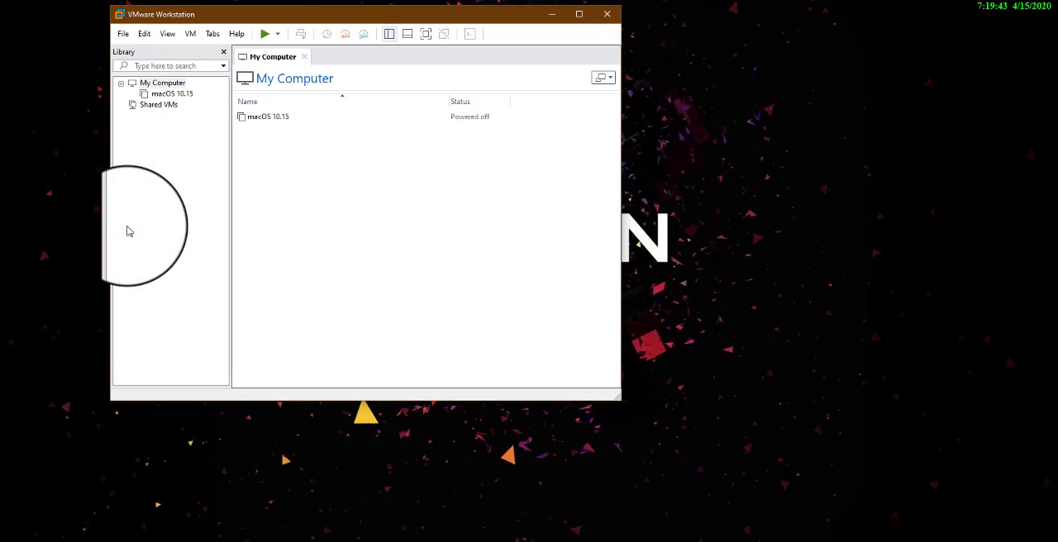
Enlarge the VMware Workstation window and remove the existing macOS 10.15 virtual machine from the library
{"action": "left_click_drag", "start_coordinate": [621, 400], "coordinate": [774, 429]}
{"action": "left_click", "coordinate": [179, 95]}
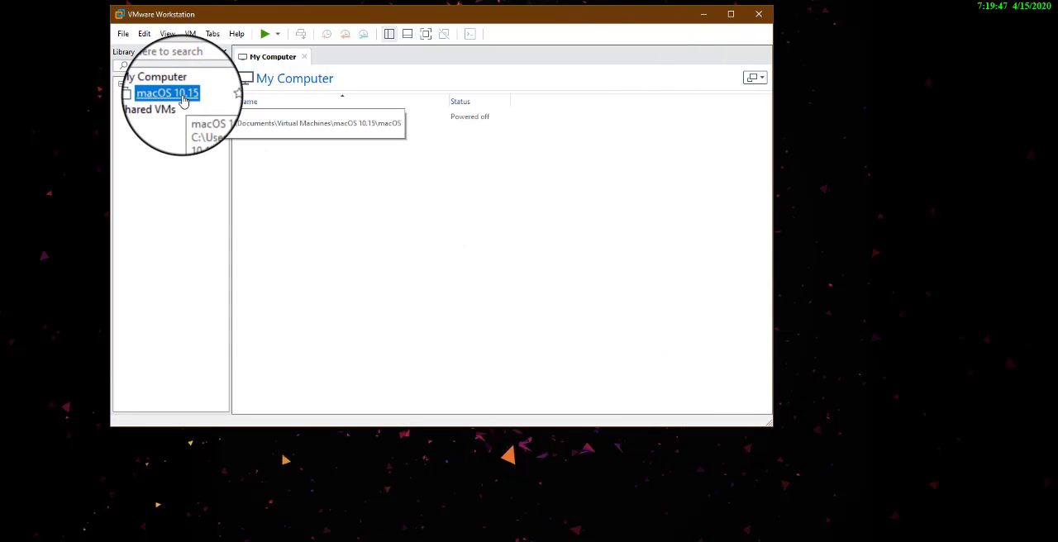
{"action": "left_click", "coordinate": [459, 256]}
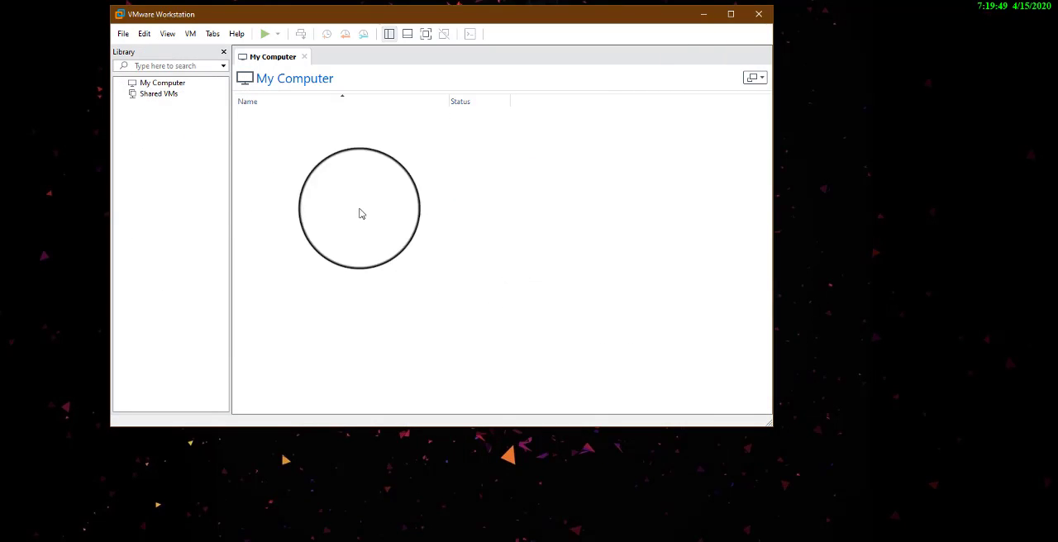
Start a new virtual machine with the Typical configuration, choosing to install the operating system later
{"action": "left_click", "coordinate": [124, 33]}
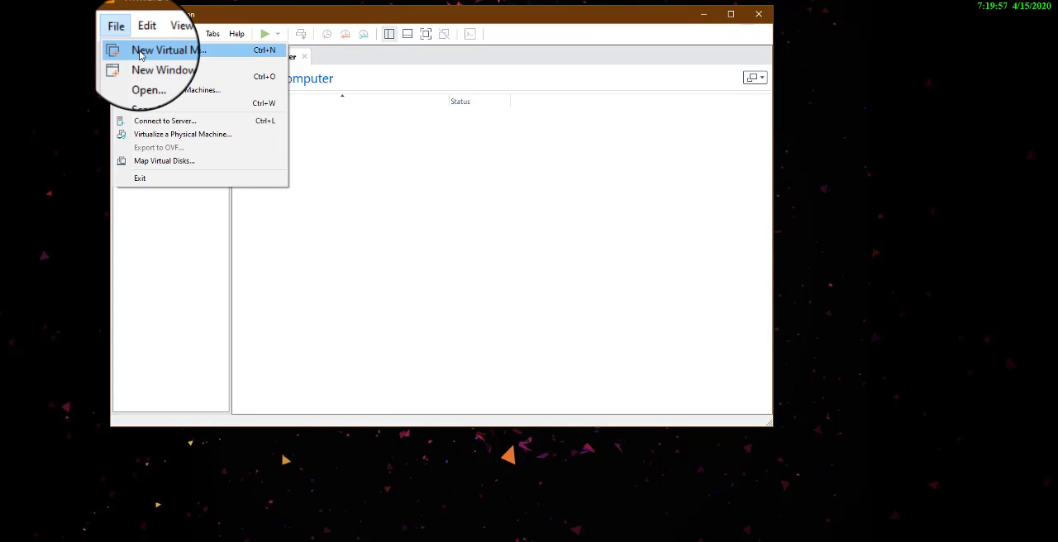
{"action": "left_click", "coordinate": [142, 51]}
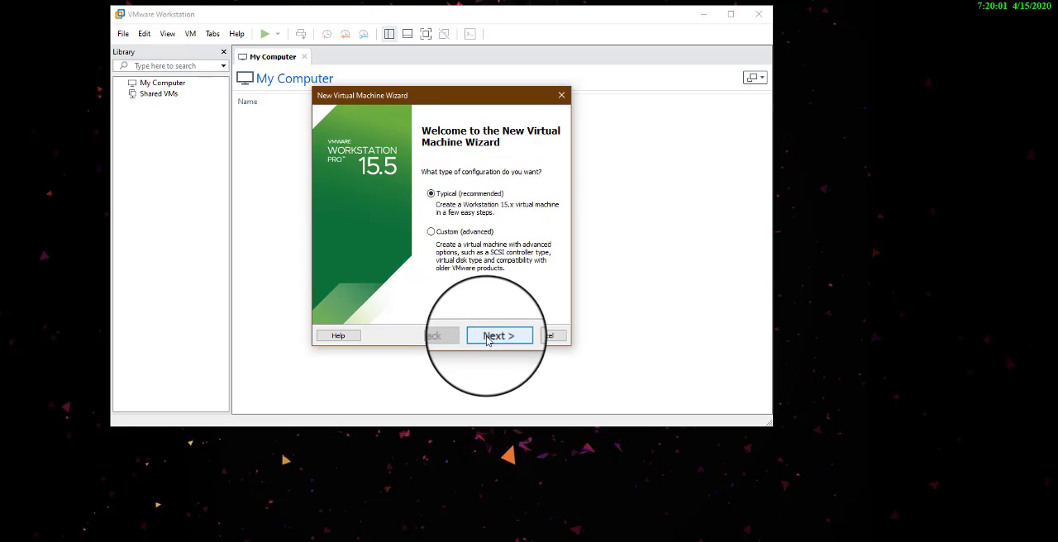
{"action": "left_click", "coordinate": [491, 339]}
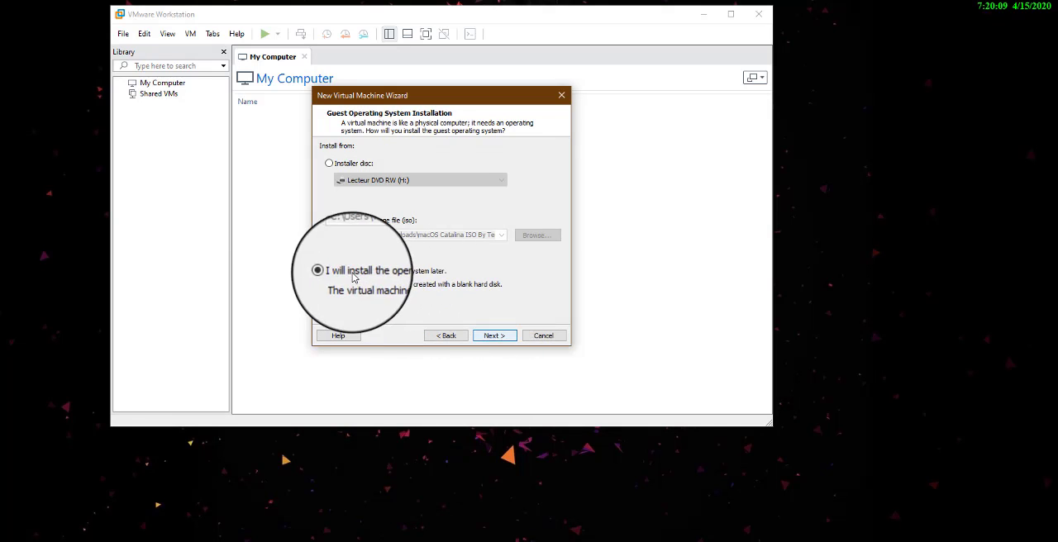
{"action": "left_click", "coordinate": [494, 335]}
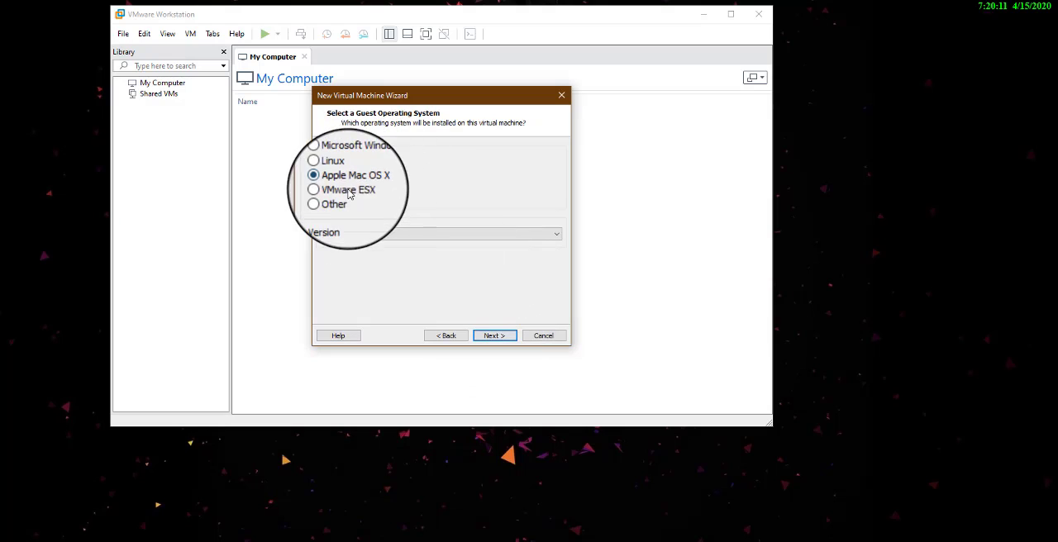
Choose Apple Mac OS X, version macOS 10.15, as the guest system and accept the default machine name and location
{"action": "left_click", "coordinate": [366, 235]}
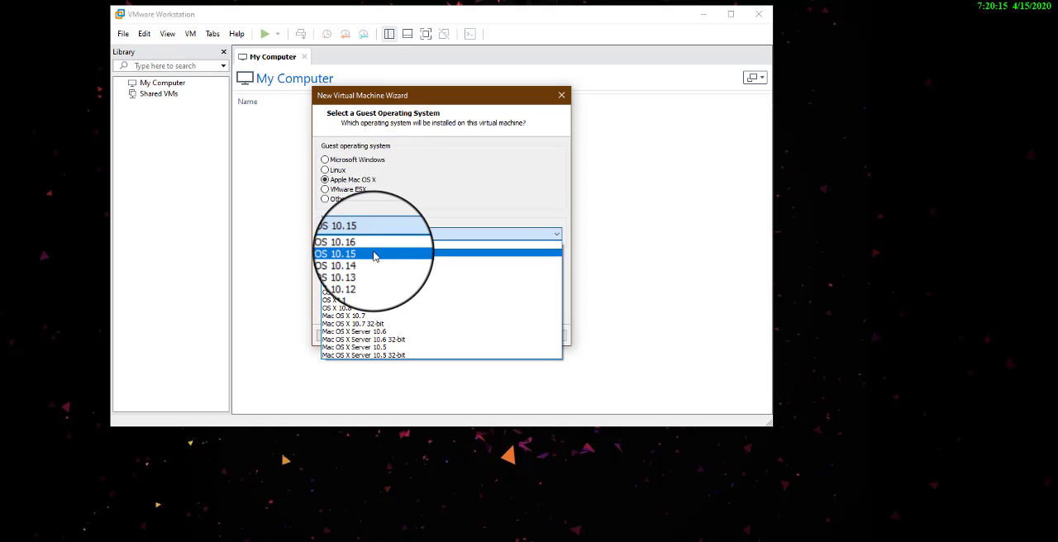
{"action": "left_click", "coordinate": [375, 256]}
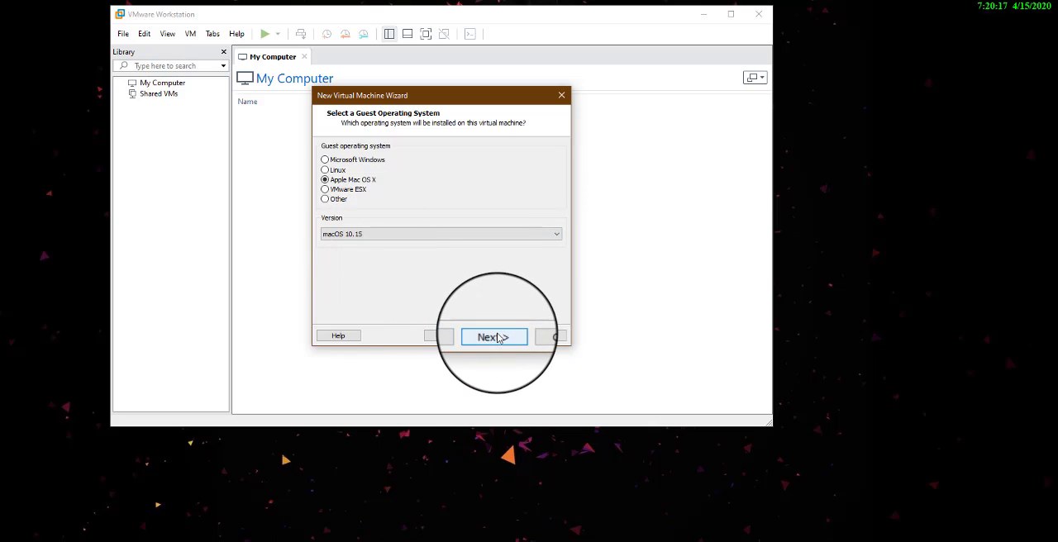
{"action": "left_click", "coordinate": [494, 336]}
{"action": "left_click", "coordinate": [499, 337]}
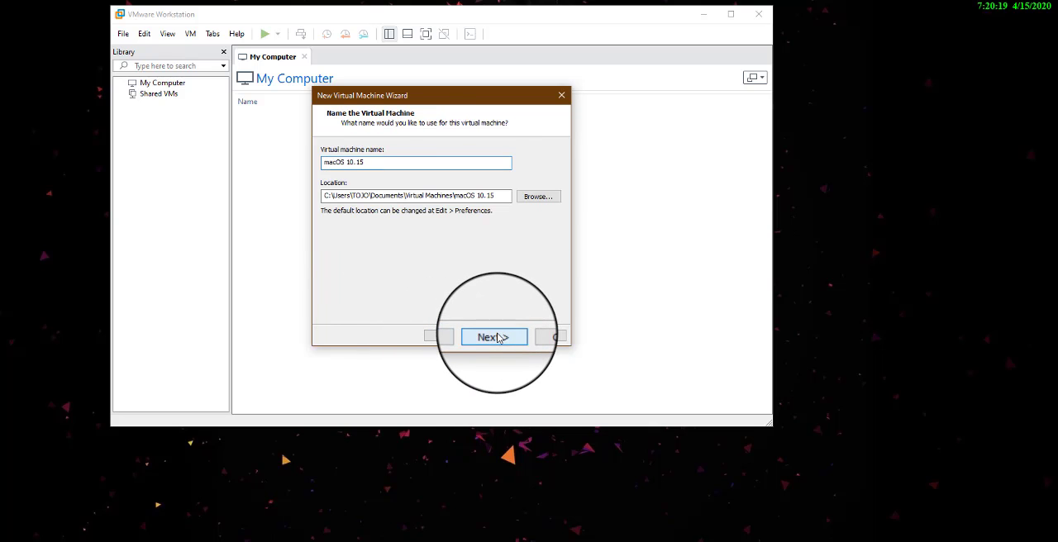
Store the 40 GB virtual disk as a single file and finish creating the virtual machine
{"action": "left_click", "coordinate": [322, 222]}
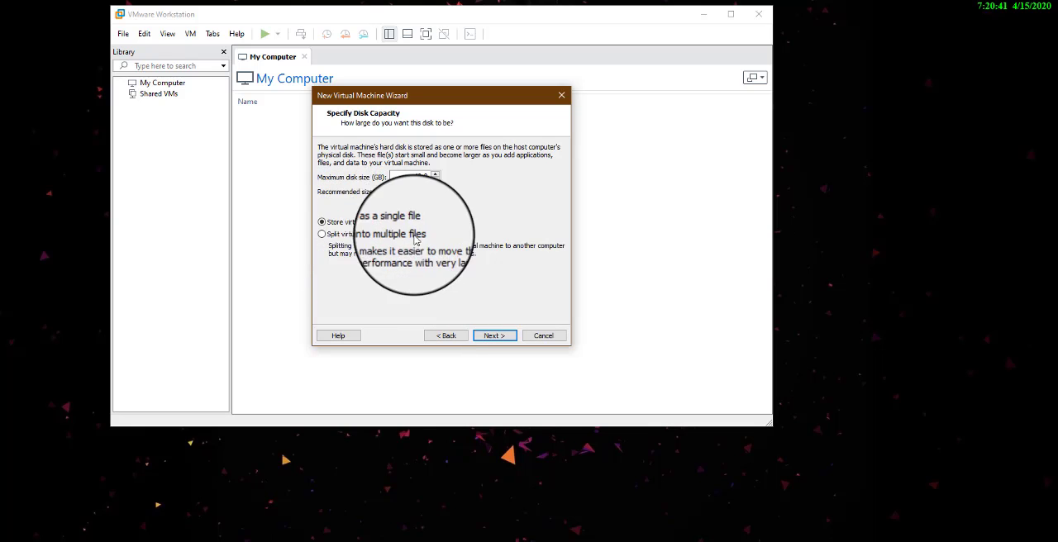
{"action": "left_click", "coordinate": [489, 337]}
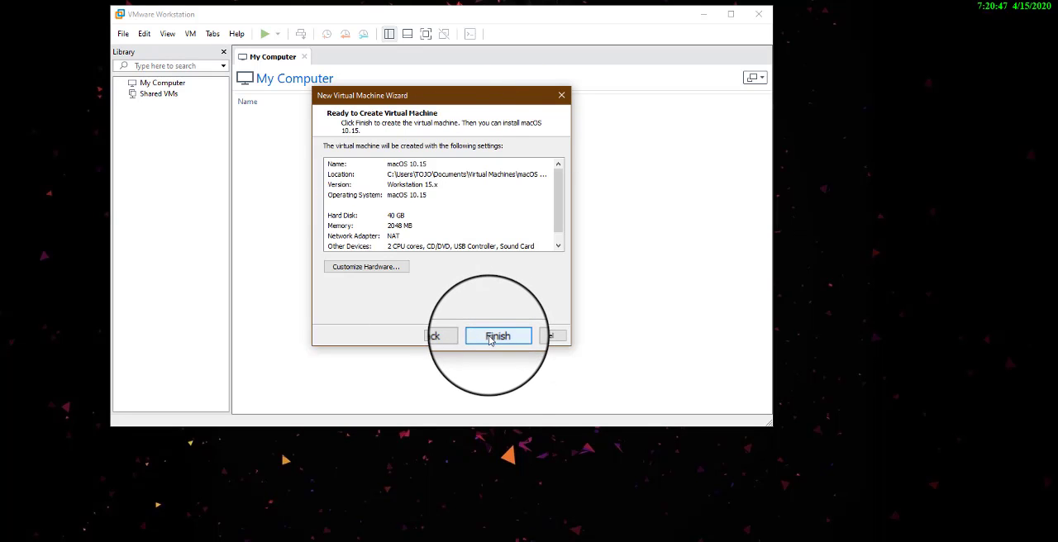
{"action": "left_click", "coordinate": [490, 338]}
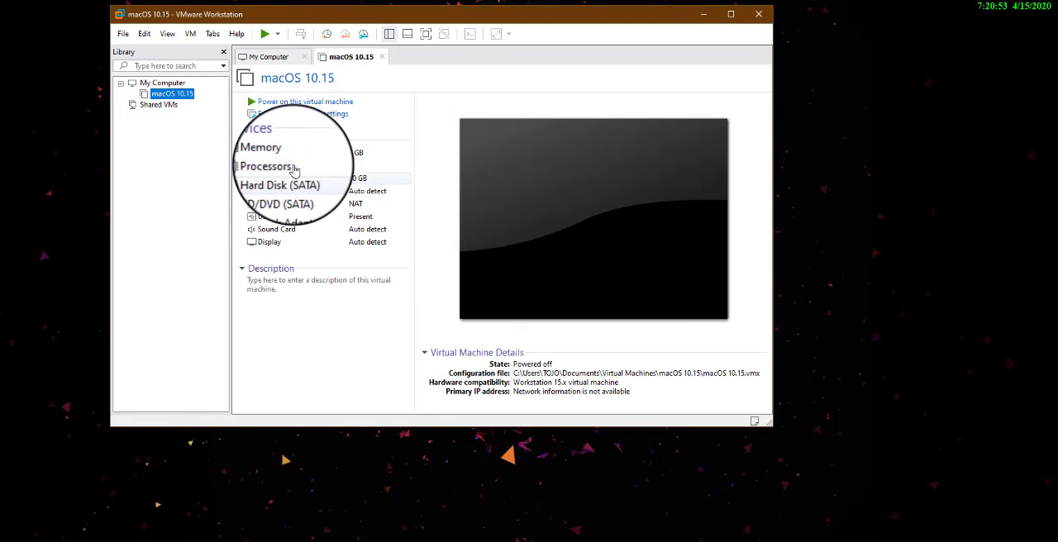
In the macOS 10.15 machine's settings, set the memory to 4096 MB and the number of processors to 2
{"action": "left_click", "coordinate": [305, 123]}
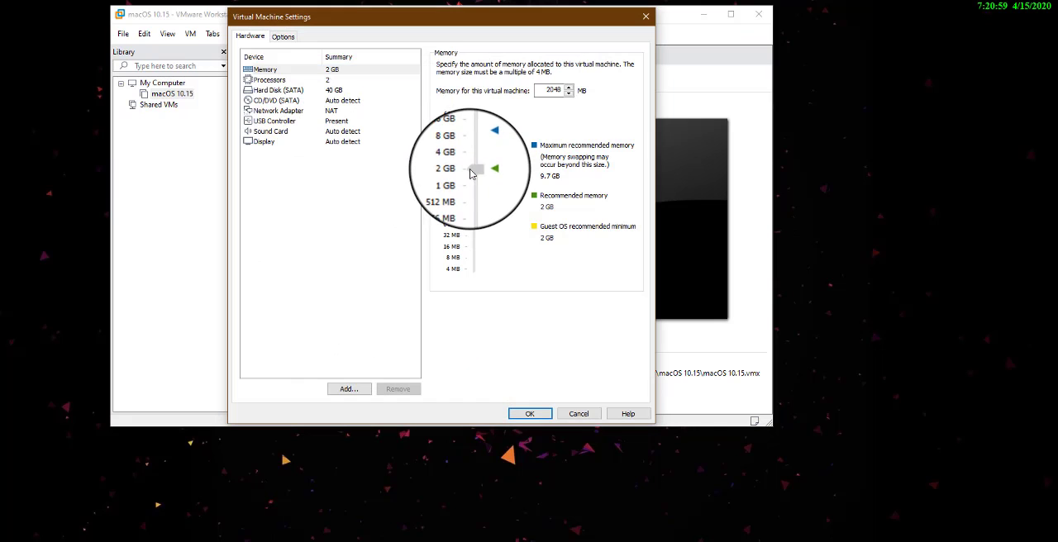
{"action": "left_click_drag", "start_coordinate": [470, 173], "coordinate": [472, 164]}
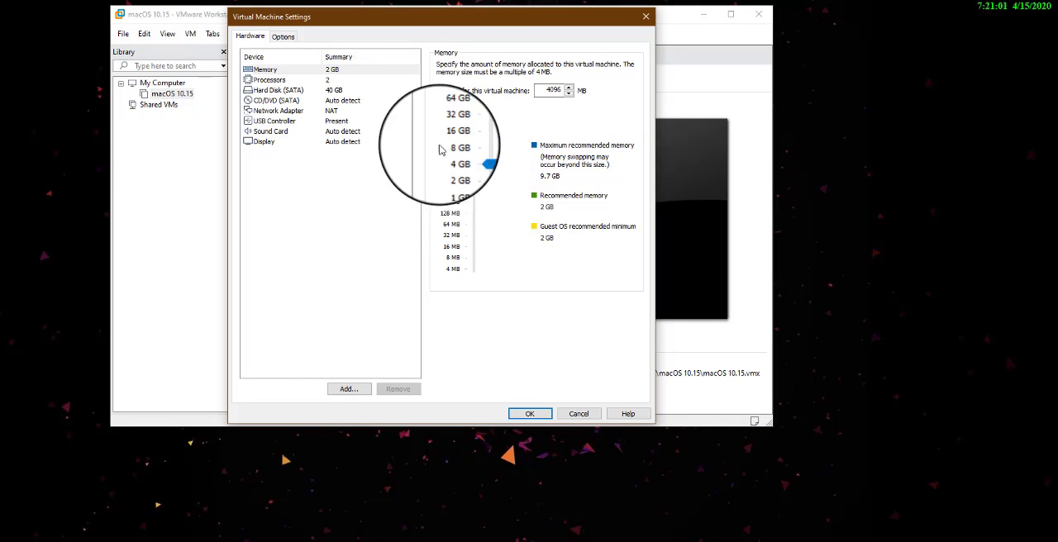
{"action": "left_click", "coordinate": [270, 80]}
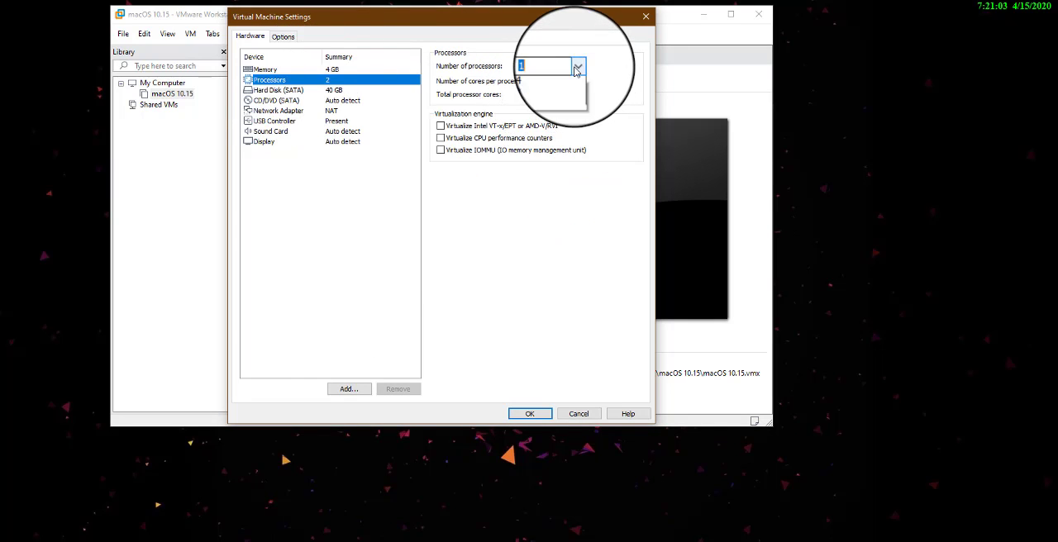
{"action": "left_click", "coordinate": [547, 83]}
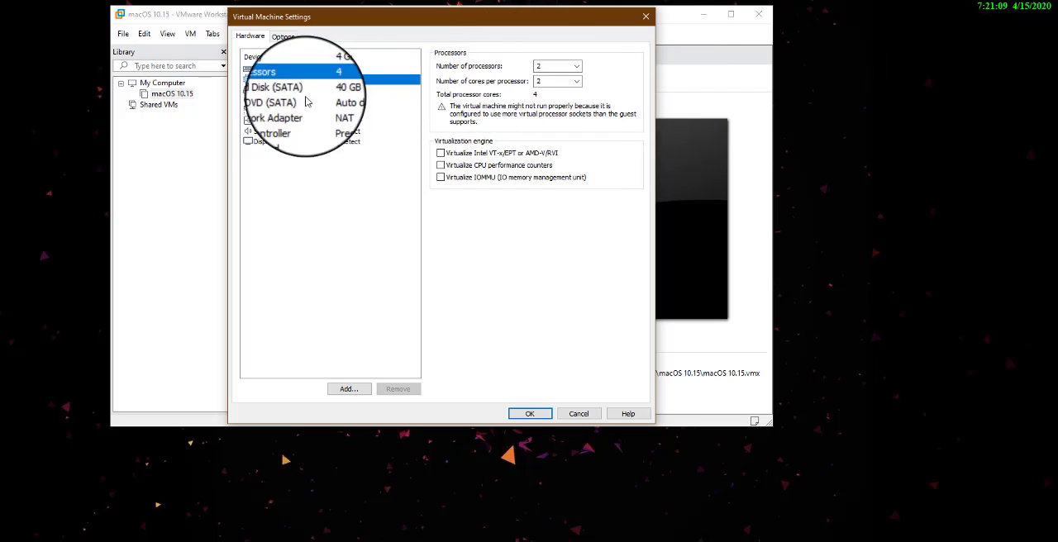
Set the CD/DVD drive to use the ISO image "macOS Catalina ISO By Techbland" from the Téléchargements folder
{"action": "left_click", "coordinate": [263, 92]}
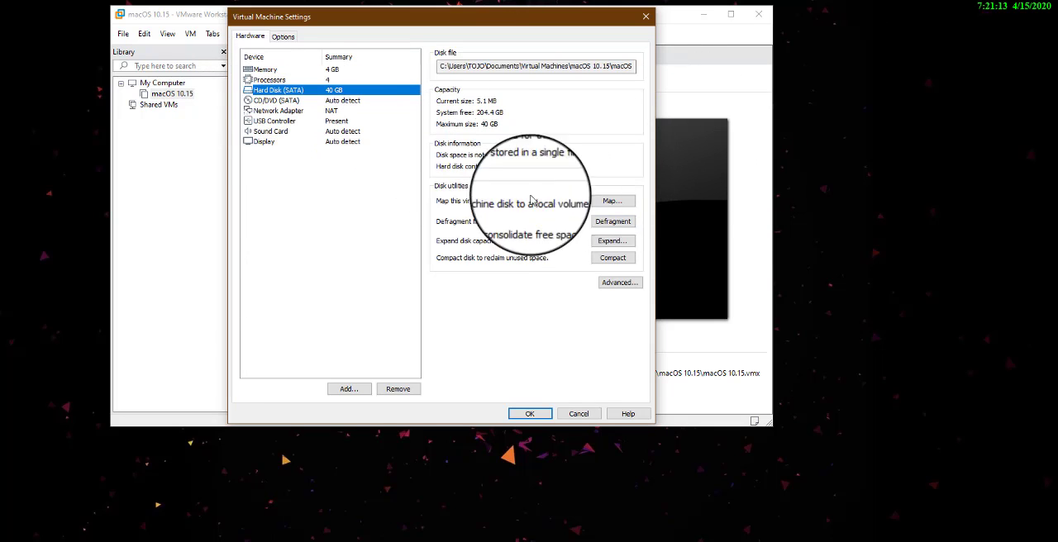
{"action": "left_click", "coordinate": [265, 103]}
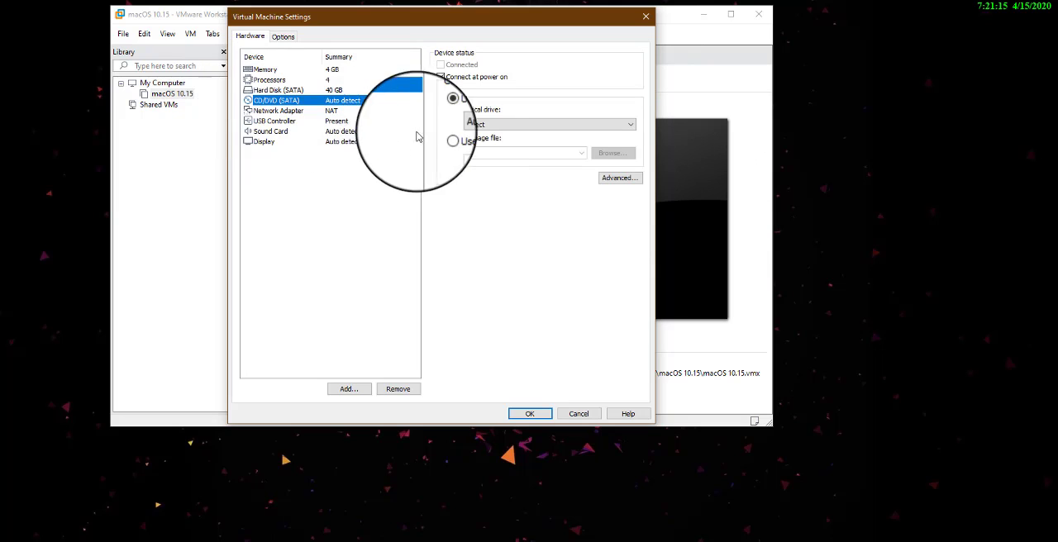
{"action": "left_click", "coordinate": [451, 138]}
{"action": "left_click", "coordinate": [614, 154]}
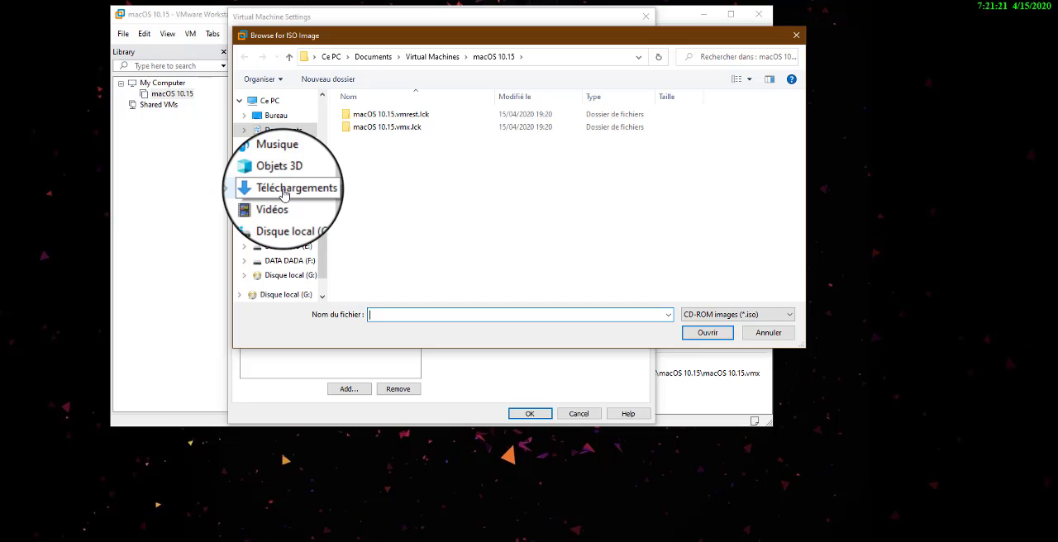
{"action": "left_click", "coordinate": [284, 188]}
{"action": "left_click", "coordinate": [370, 145]}
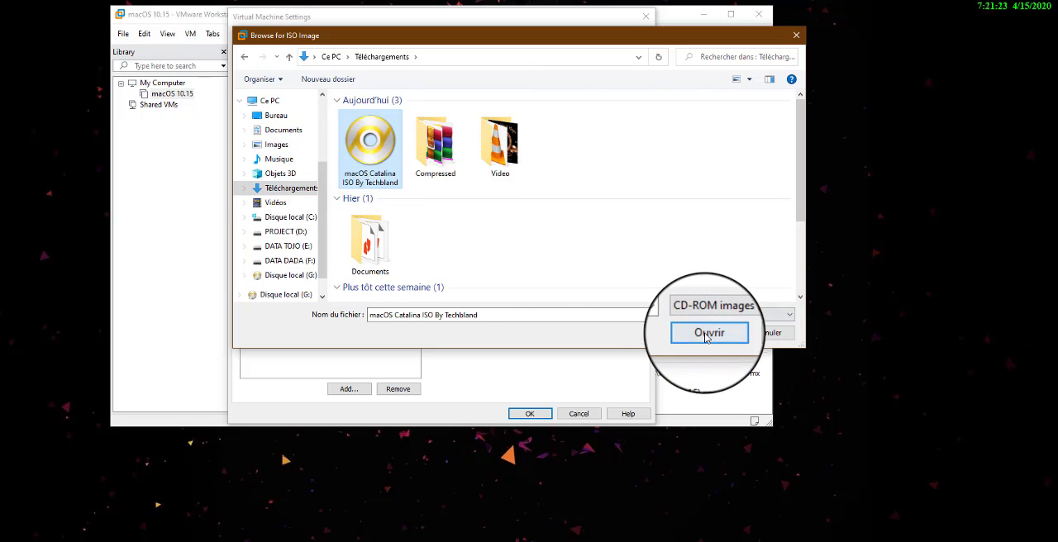
{"action": "left_click", "coordinate": [708, 333]}
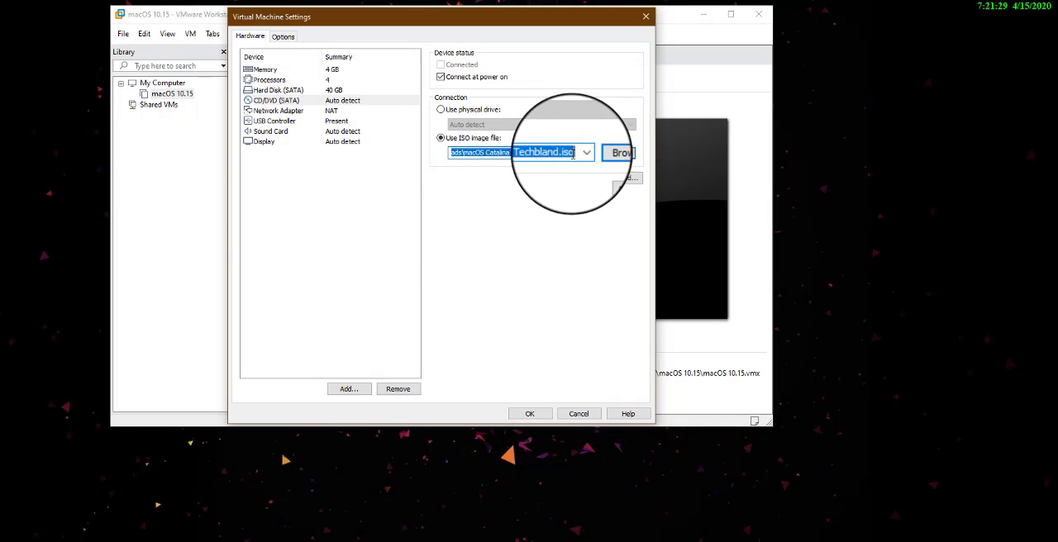
Save the virtual machine settings with USB 3.0 compatibility and power on the macOS 10.15 virtual machine
{"action": "left_click", "coordinate": [277, 121]}
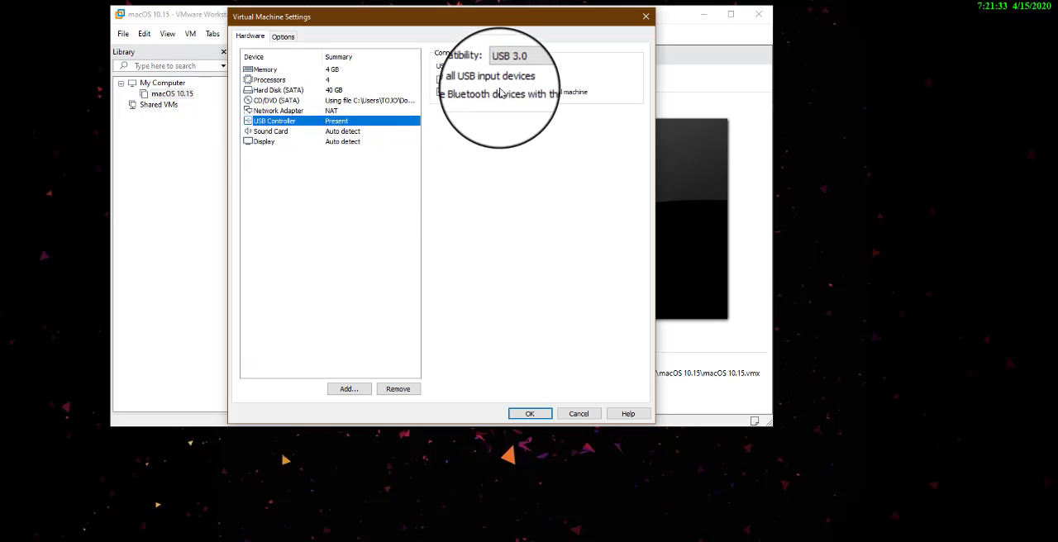
{"action": "left_click", "coordinate": [529, 414]}
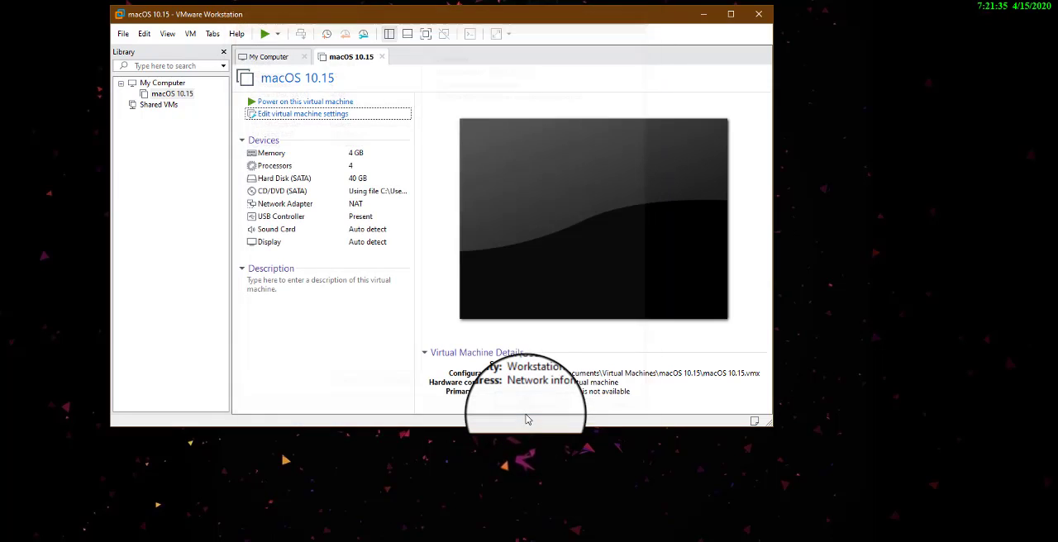
{"action": "left_click", "coordinate": [303, 104]}
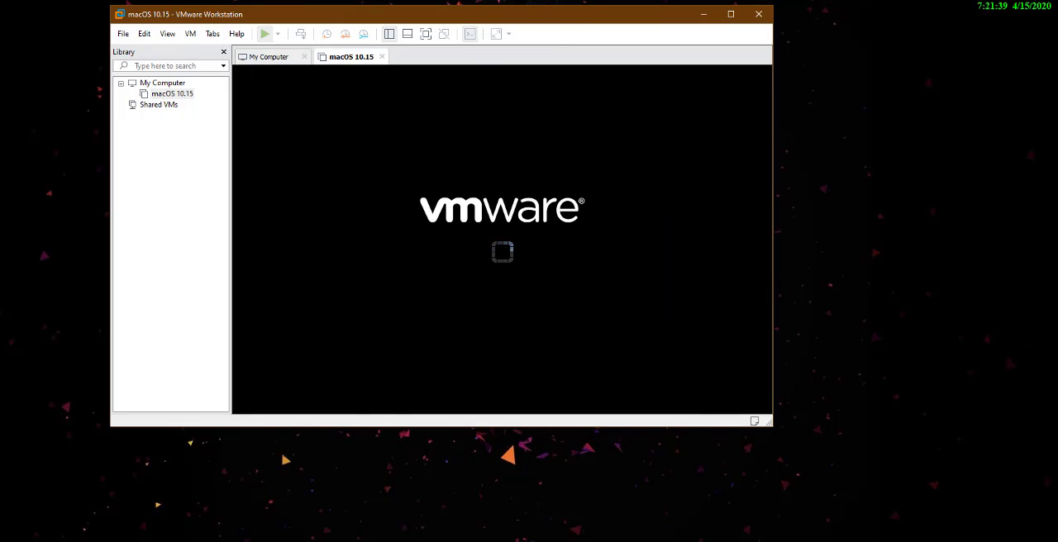
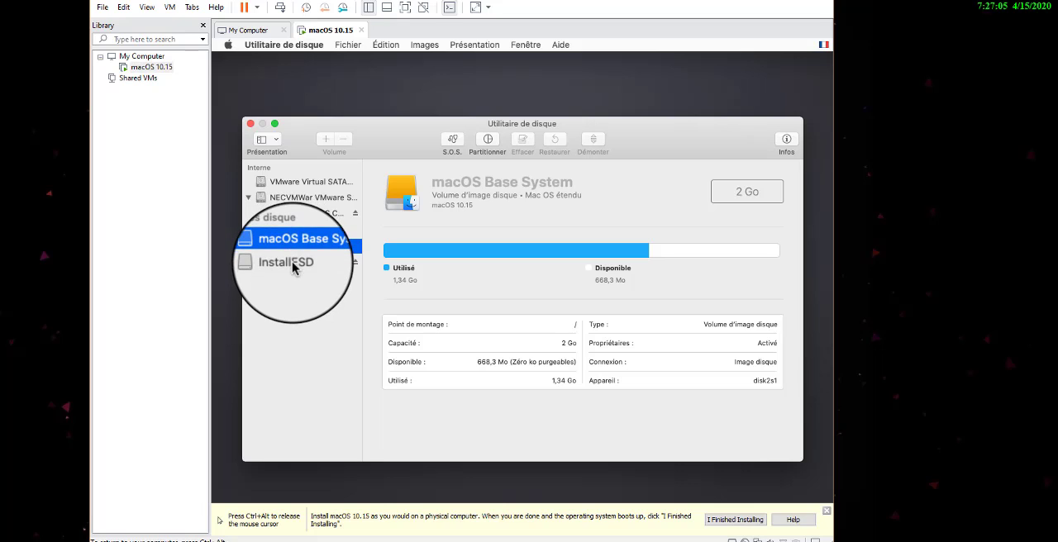
Erase the VMware Virtual SATA hard drive as OSX with Mac OS étendu (journalisé) format and GUID partition table, then close Disk Utility
{"action": "left_click", "coordinate": [292, 264]}
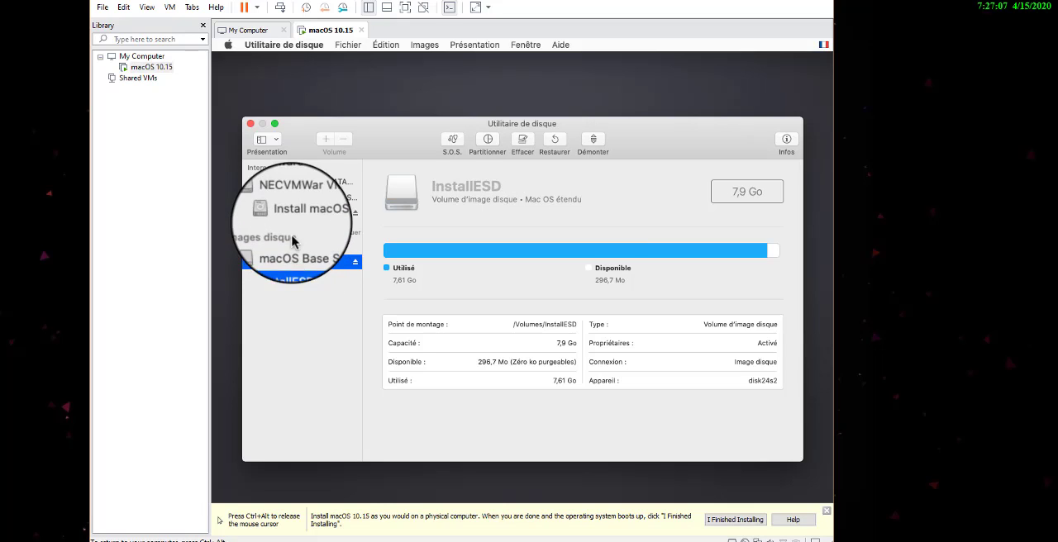
{"action": "left_click", "coordinate": [295, 214]}
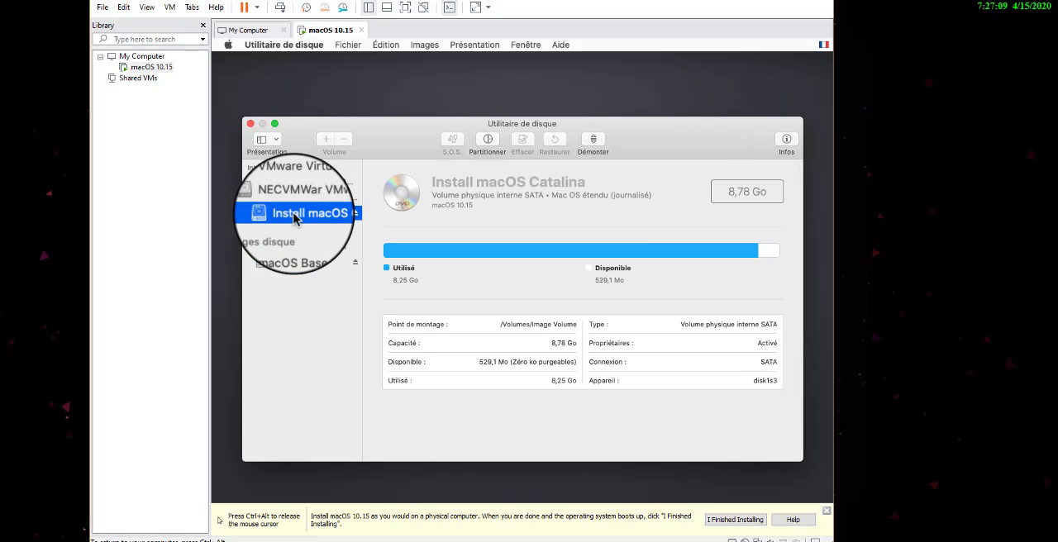
{"action": "left_click", "coordinate": [298, 183]}
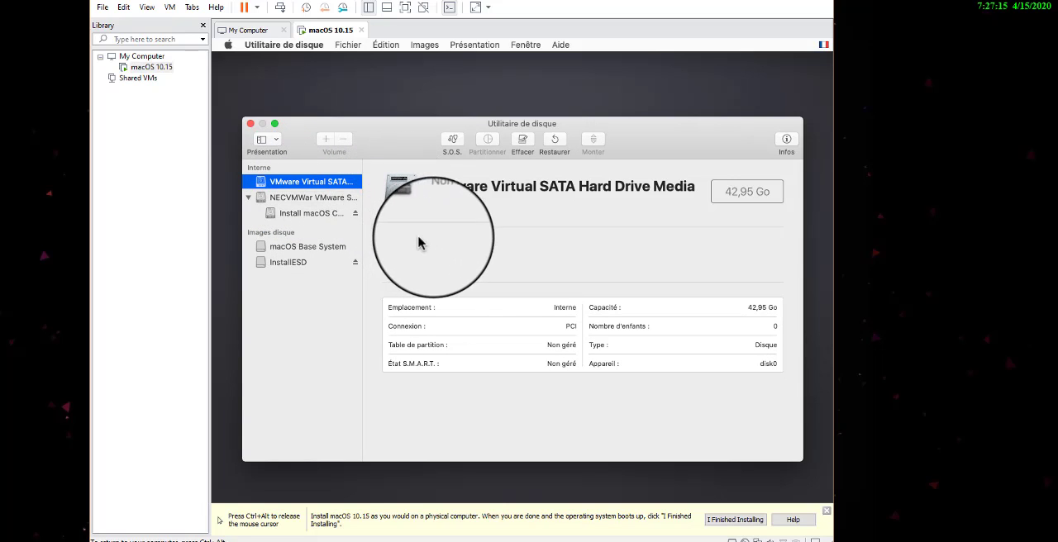
{"action": "left_click", "coordinate": [520, 140]}
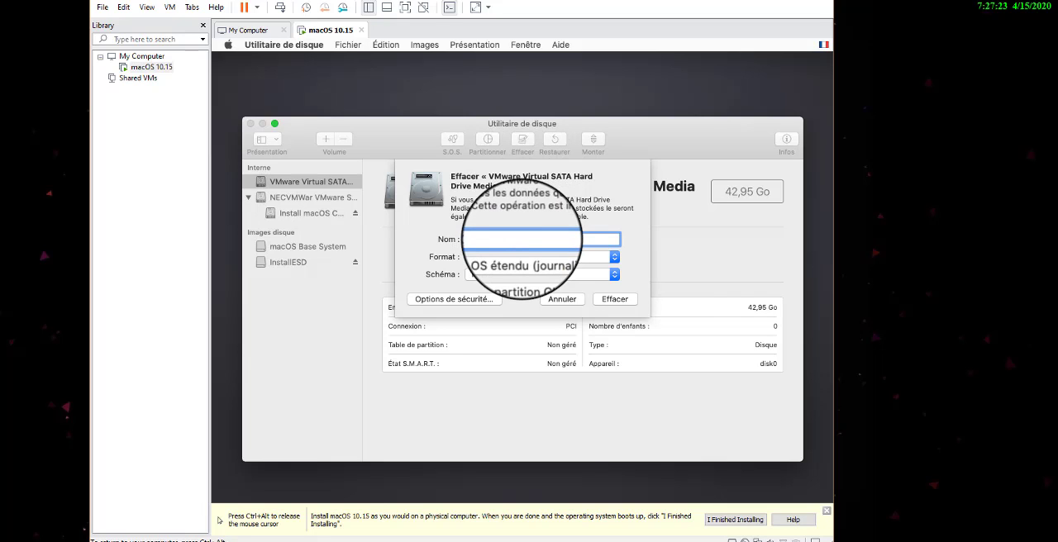
{"action": "type", "text": "OSX"}
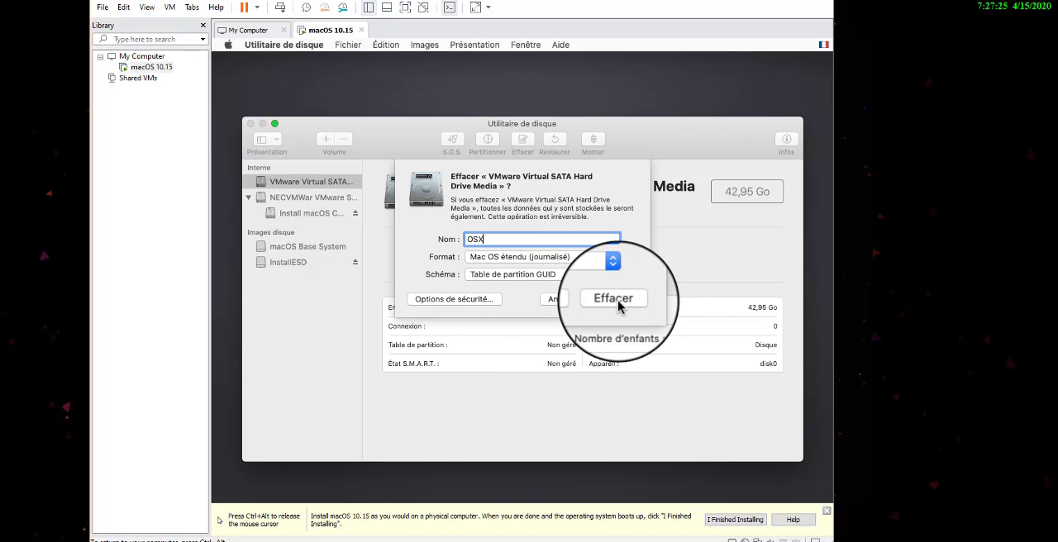
{"action": "left_click", "coordinate": [614, 299]}
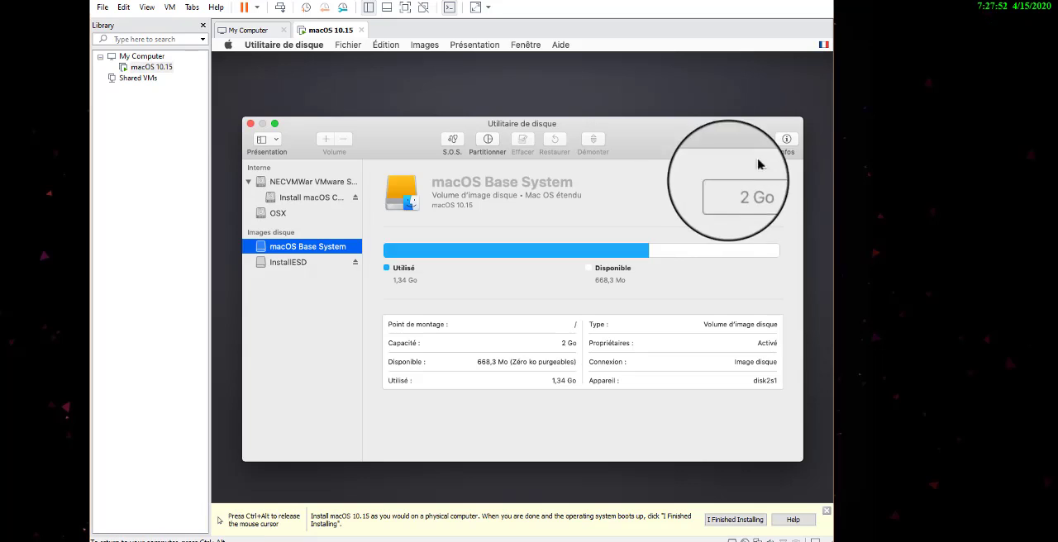
{"action": "left_click", "coordinate": [251, 123]}
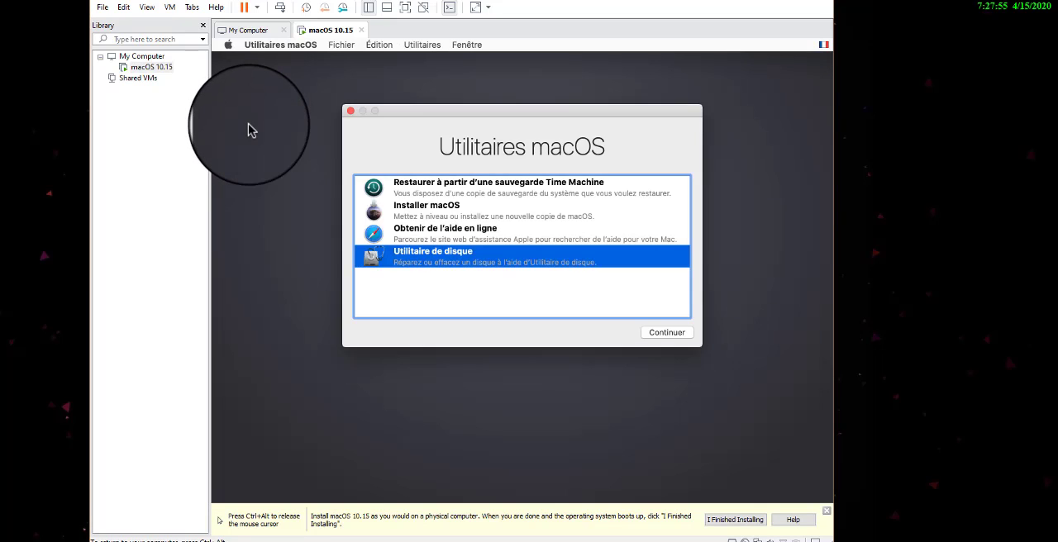
Run the macOS Catalina installer, accepting its licence agreement, with the OSX disk as the installation target
{"action": "left_click", "coordinate": [419, 209]}
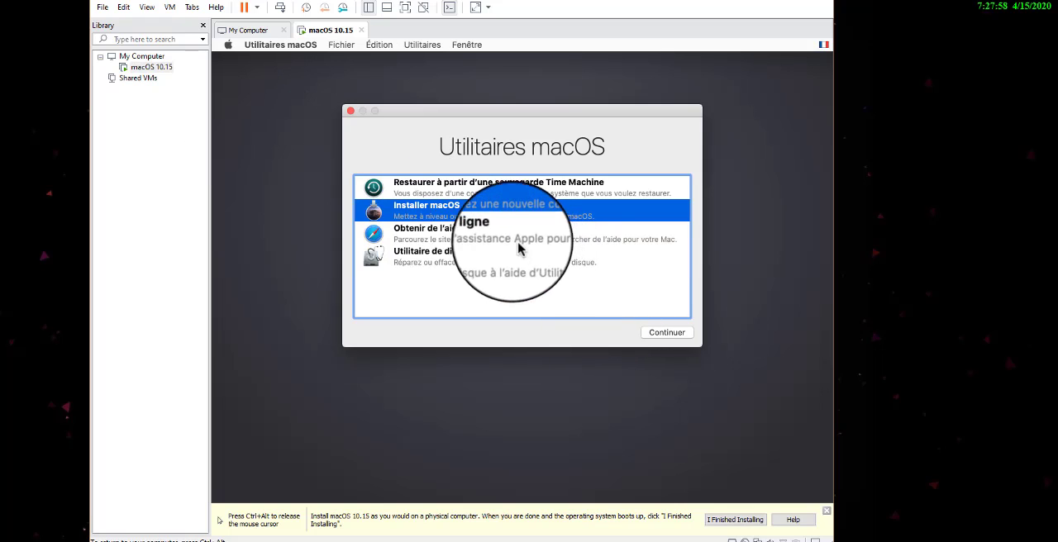
{"action": "left_click", "coordinate": [663, 334]}
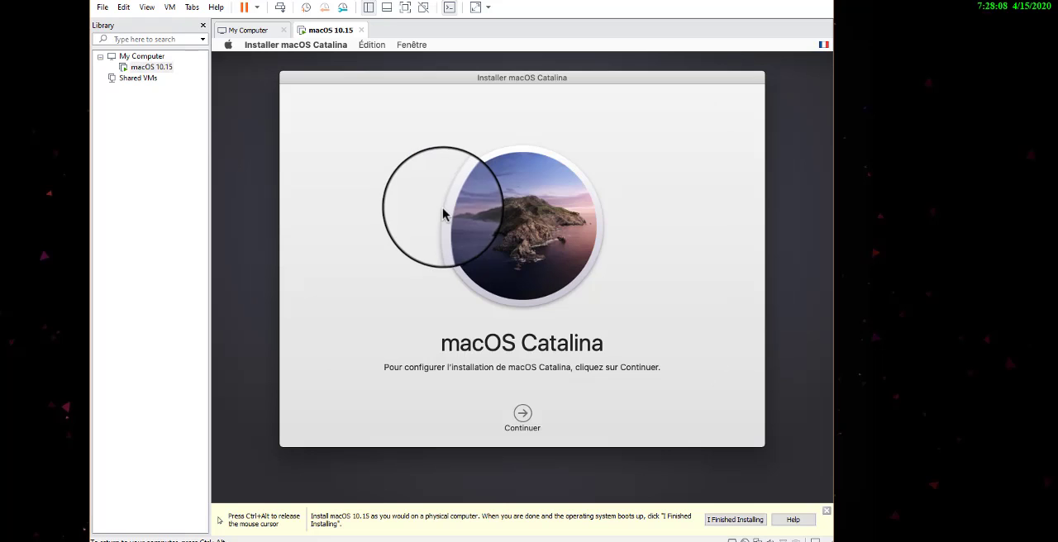
{"action": "left_click", "coordinate": [525, 423]}
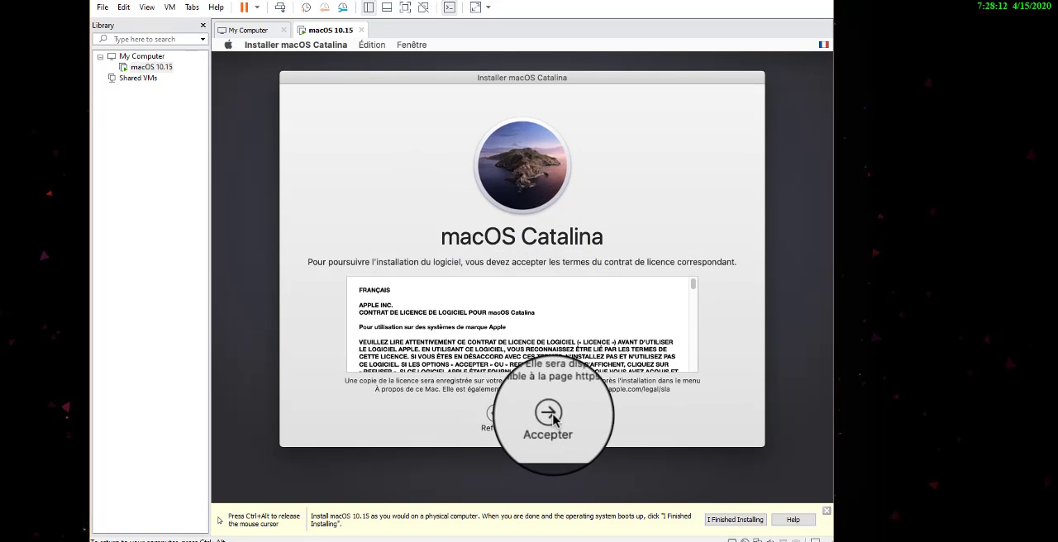
{"action": "left_click", "coordinate": [552, 418]}
{"action": "left_click", "coordinate": [613, 151]}
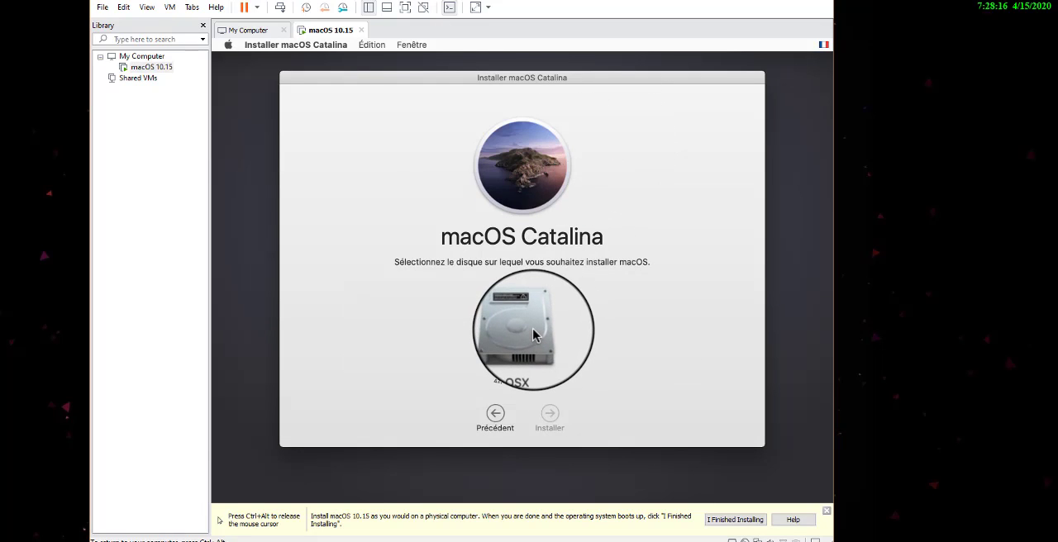
{"action": "left_click", "coordinate": [533, 334]}
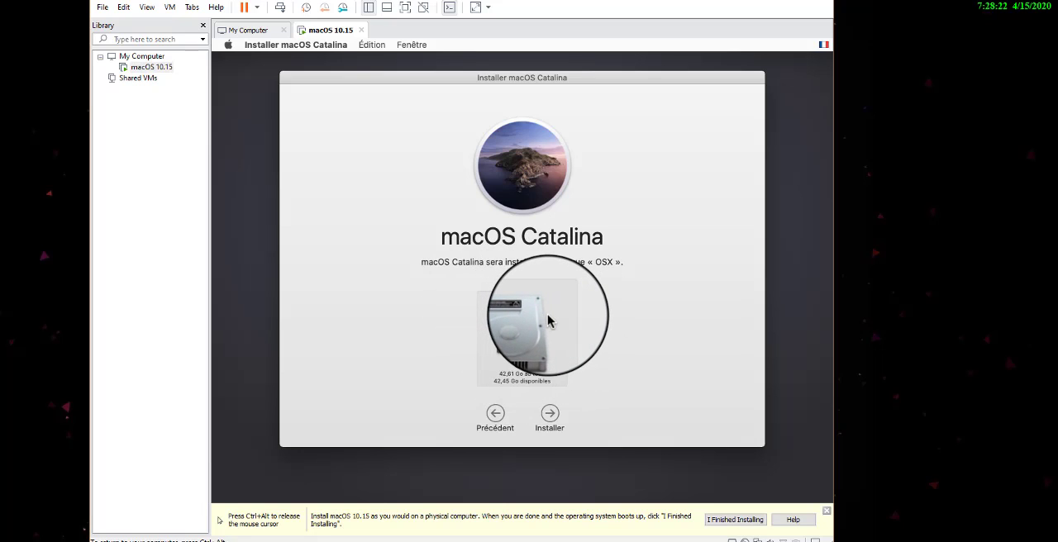
{"action": "left_click", "coordinate": [549, 415]}
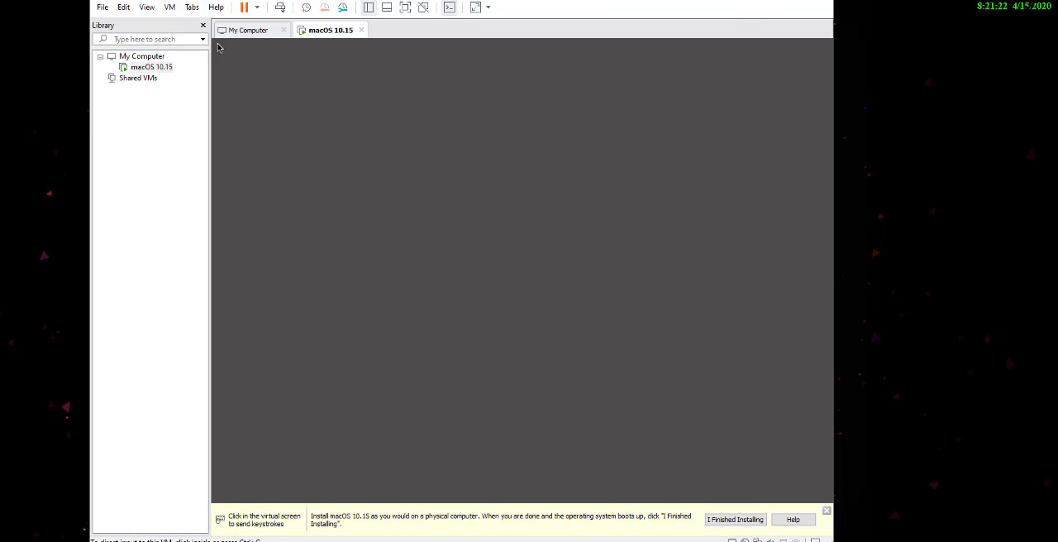
{"action": "left_click", "coordinate": [419, 273]}
{"action": "key", "text": "ctrl+alt"}
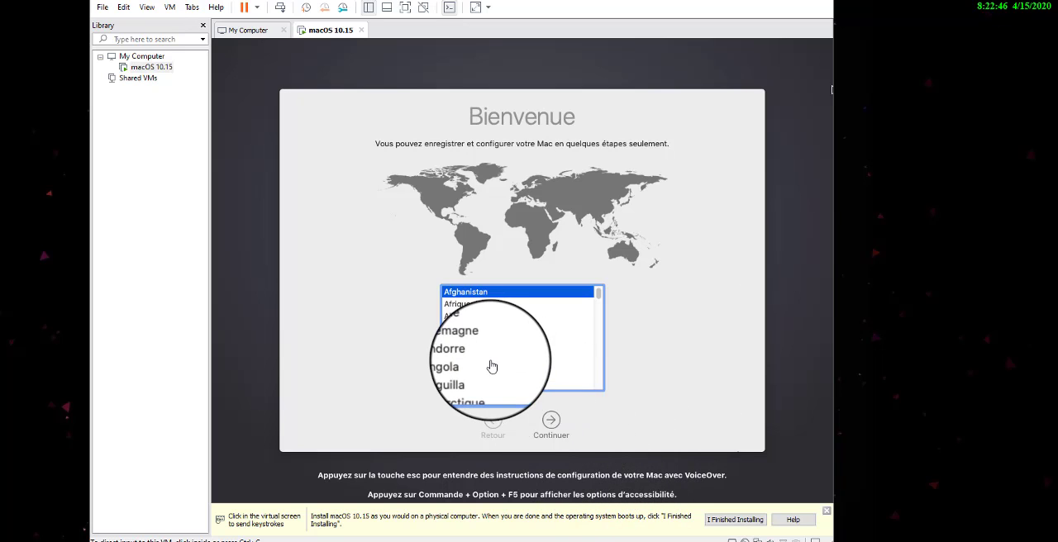
Choose France as the country on the Bienvenue page and continue the Mac setup
{"action": "left_click", "coordinate": [389, 347]}
{"action": "scroll", "coordinate": [471, 347], "scroll_direction": "down", "scroll_amount": 3}
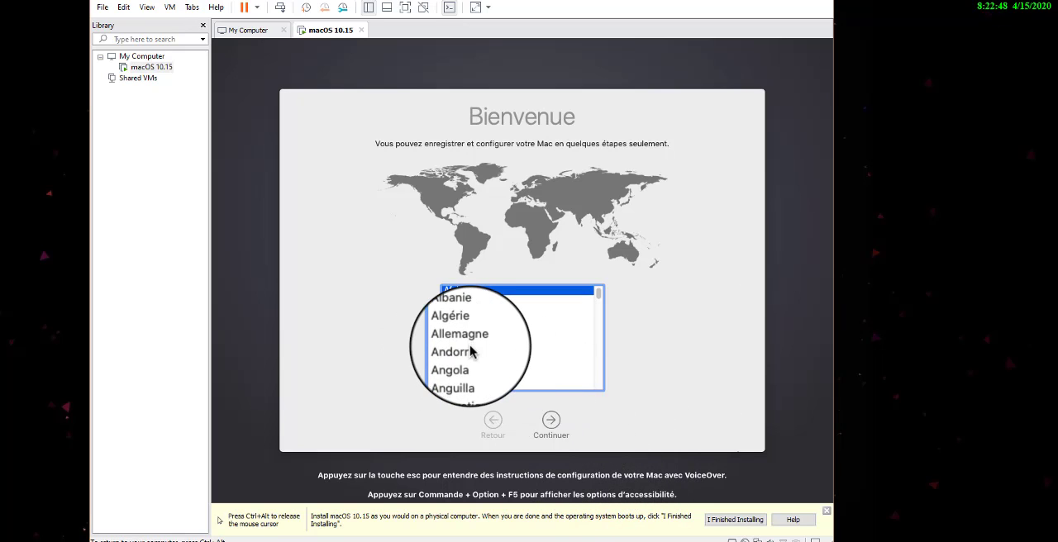
{"action": "scroll", "coordinate": [471, 351], "scroll_direction": "down", "scroll_amount": 10}
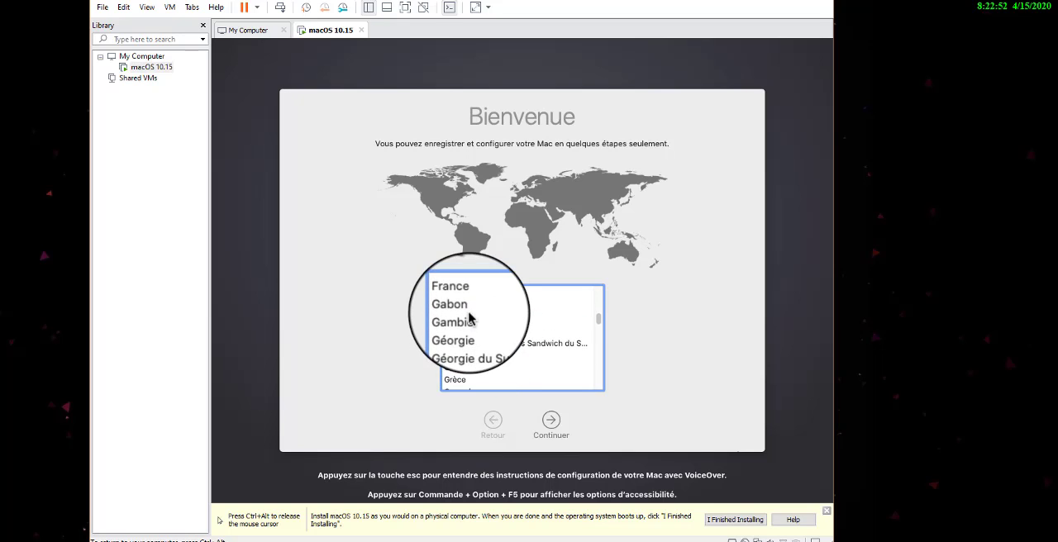
{"action": "left_click", "coordinate": [466, 295]}
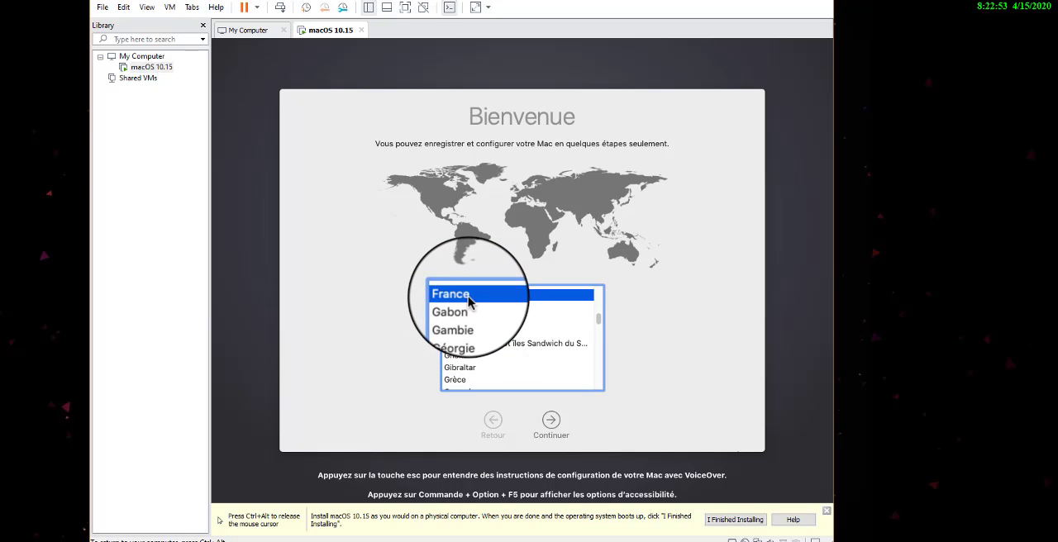
{"action": "left_click", "coordinate": [552, 420]}
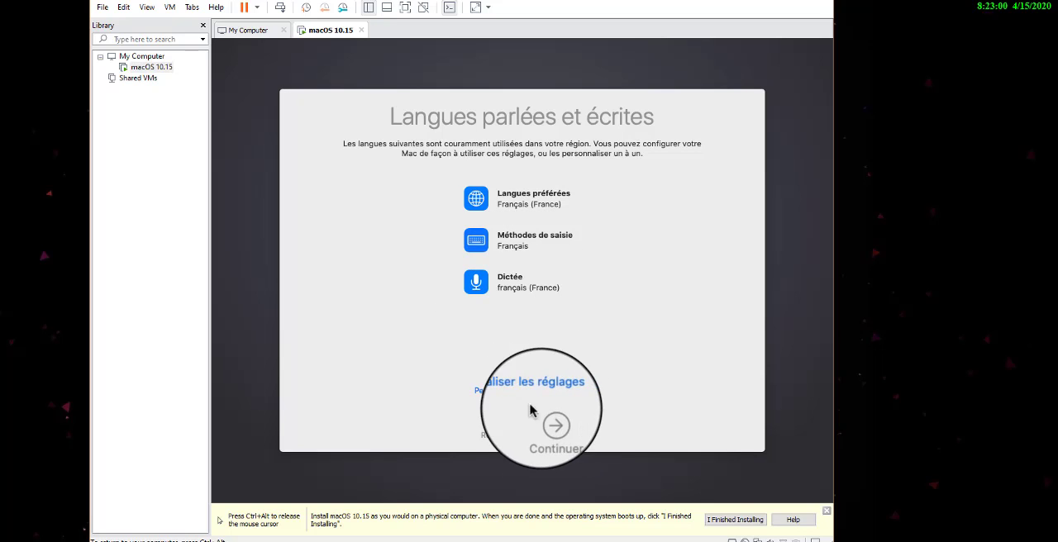
Keep the suggested French language settings and continue past the privacy page without transferring any data to this Mac
{"action": "left_click", "coordinate": [553, 421]}
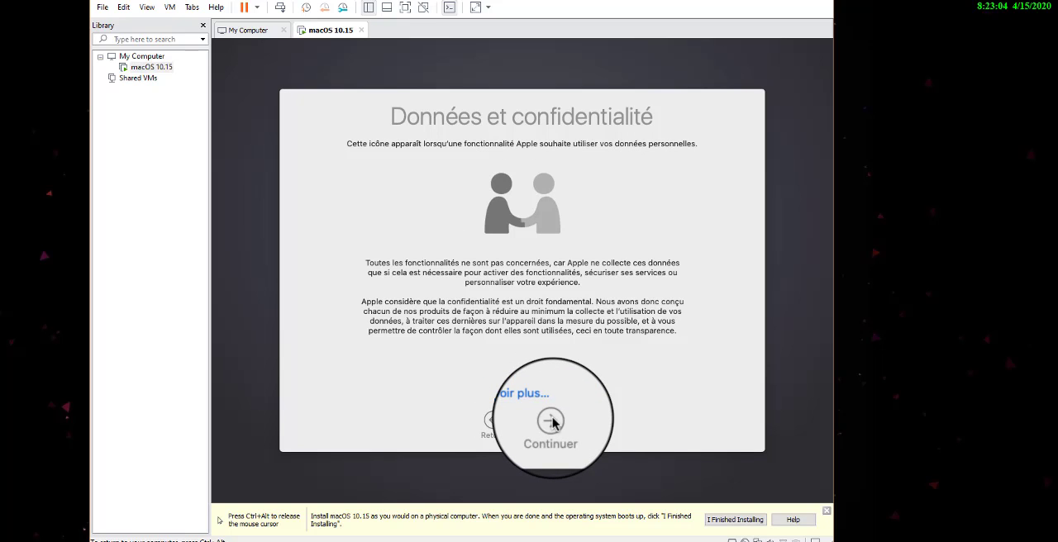
{"action": "left_click", "coordinate": [551, 421]}
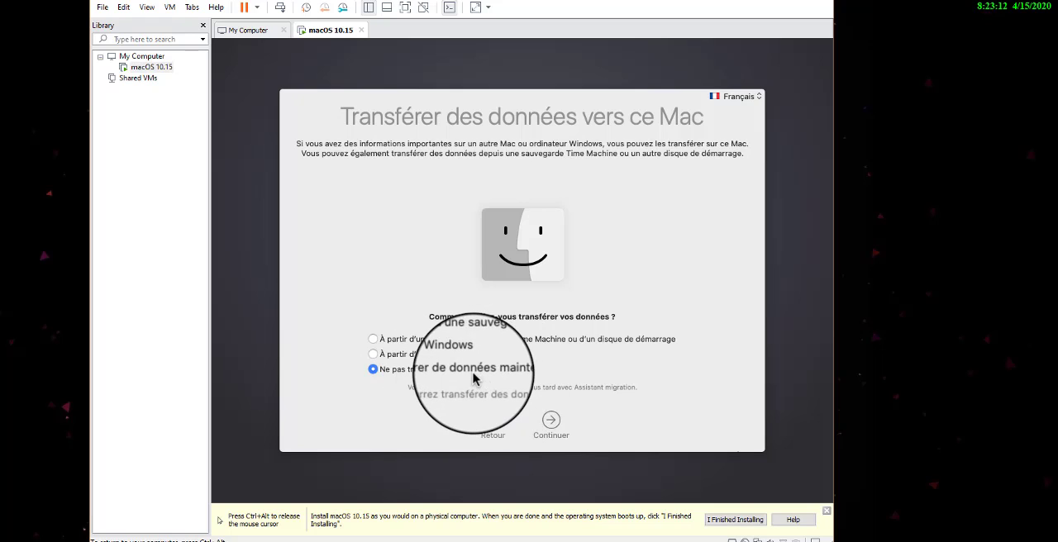
{"action": "left_click", "coordinate": [552, 423]}
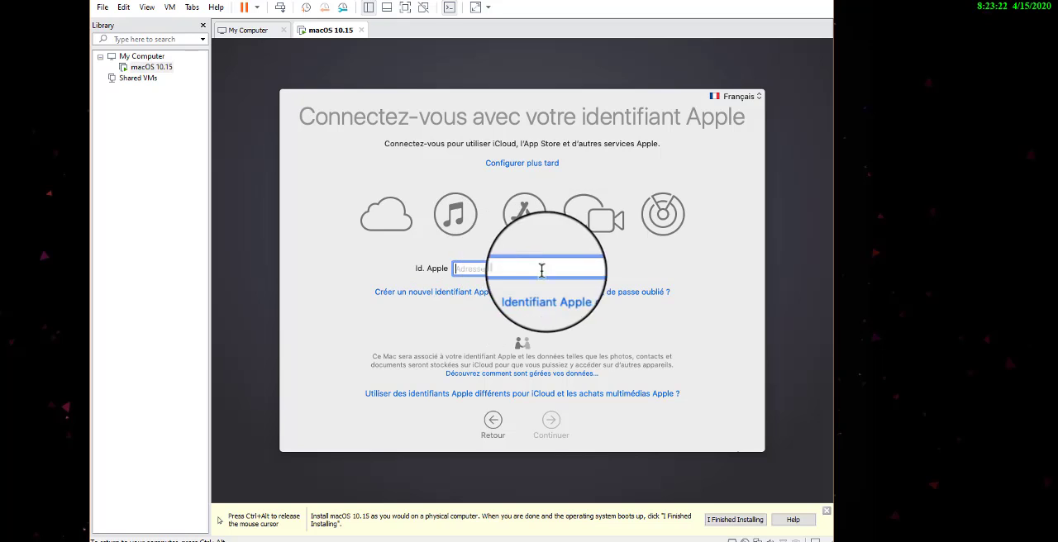
Skip signing in with an Apple ID and accept the macOS software licence agreement
{"action": "left_click", "coordinate": [524, 170]}
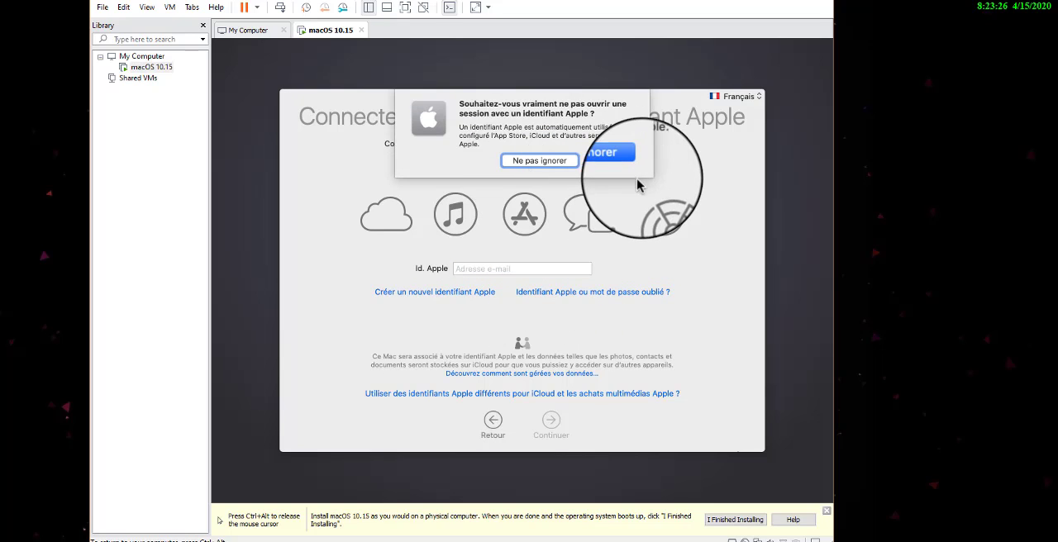
{"action": "left_click", "coordinate": [605, 160]}
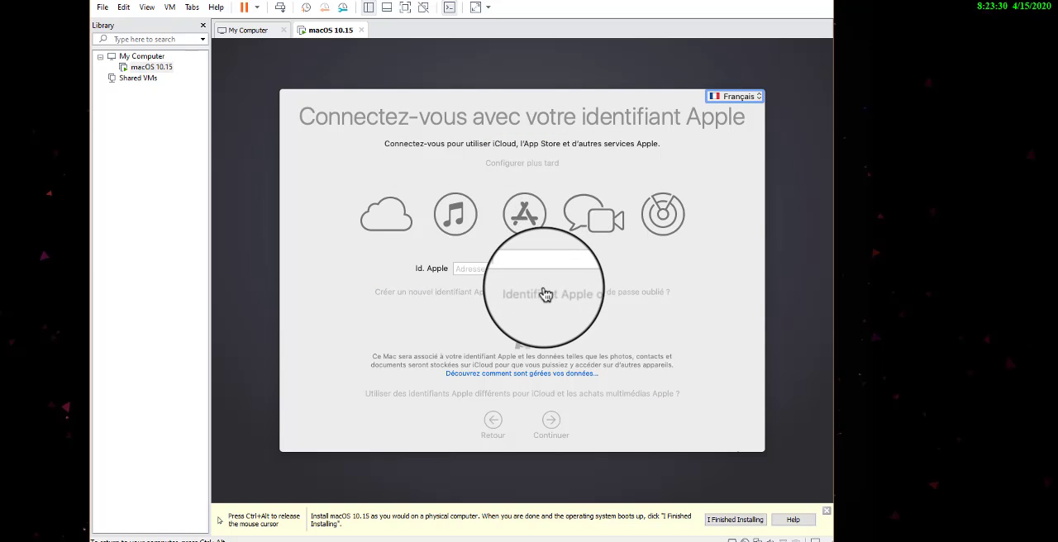
{"action": "left_click", "coordinate": [661, 500]}
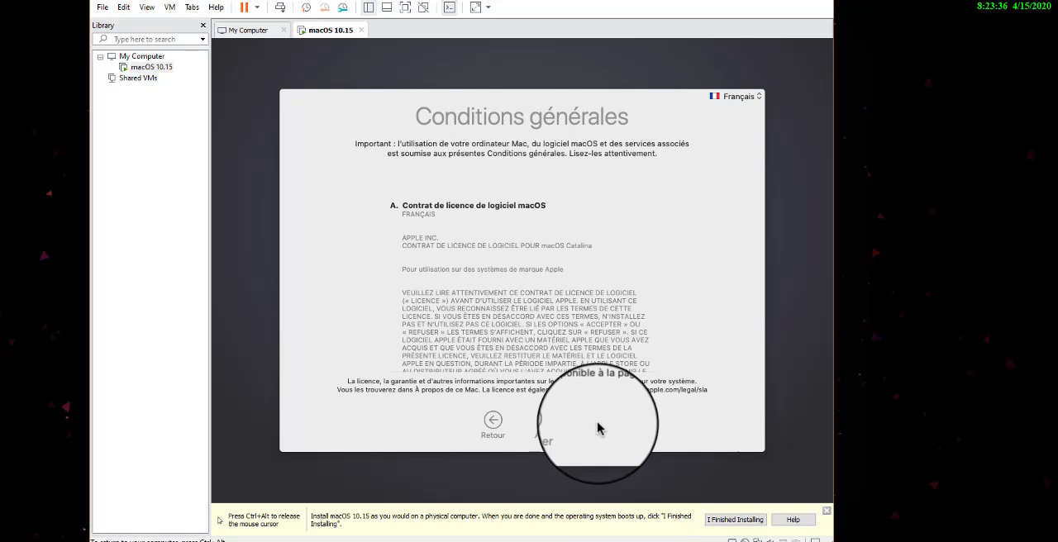
{"action": "left_click", "coordinate": [551, 421]}
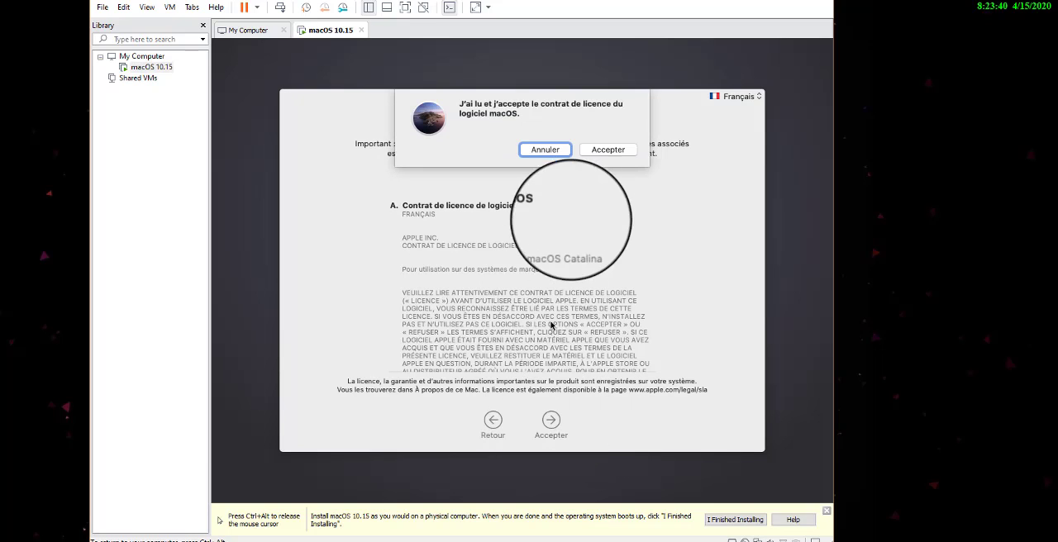
{"action": "left_click", "coordinate": [620, 152]}
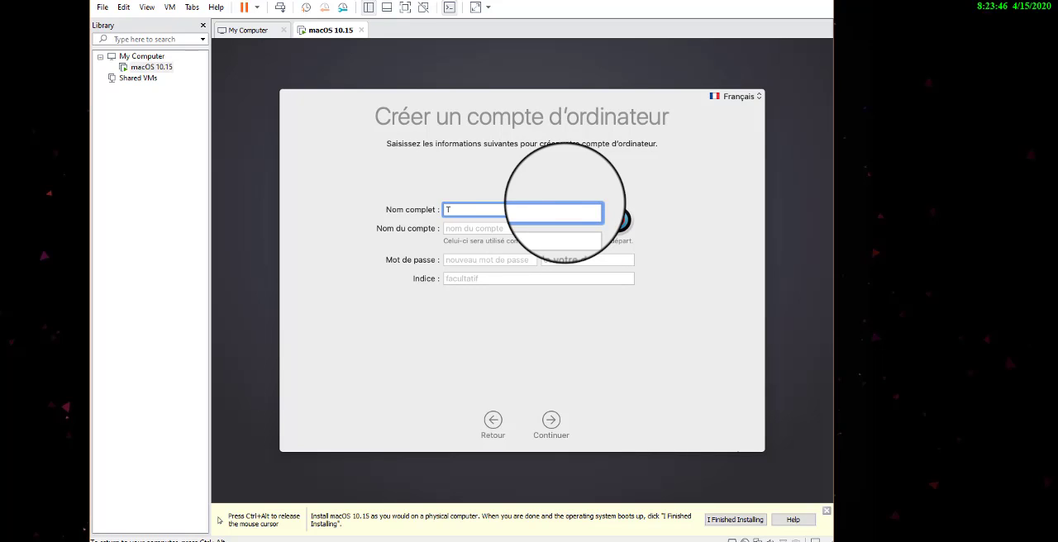
Fill in the computer account's full name and account name, and enter the account password with its confirmation
{"action": "key", "text": "Tab"}
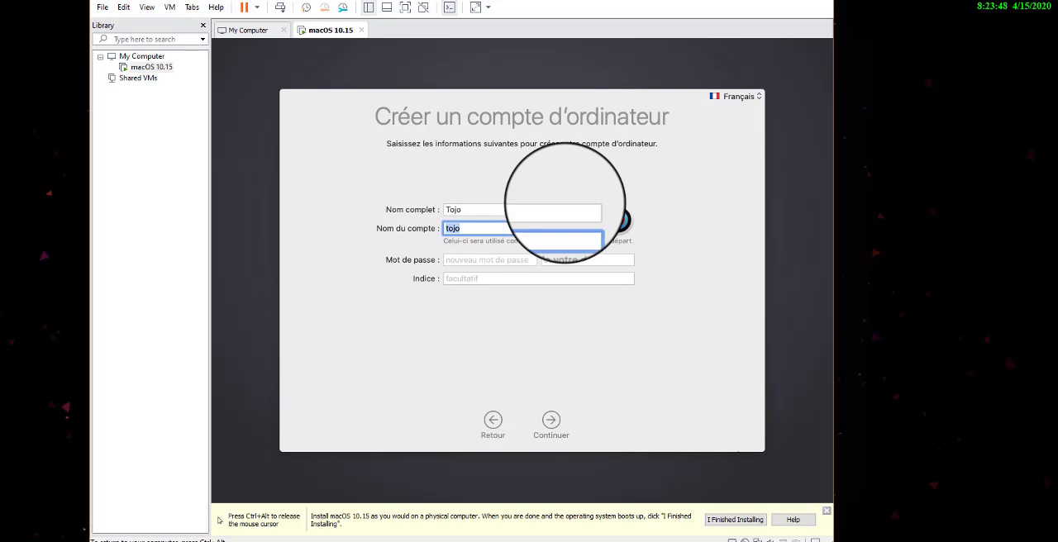
{"action": "key", "text": "Tab"}
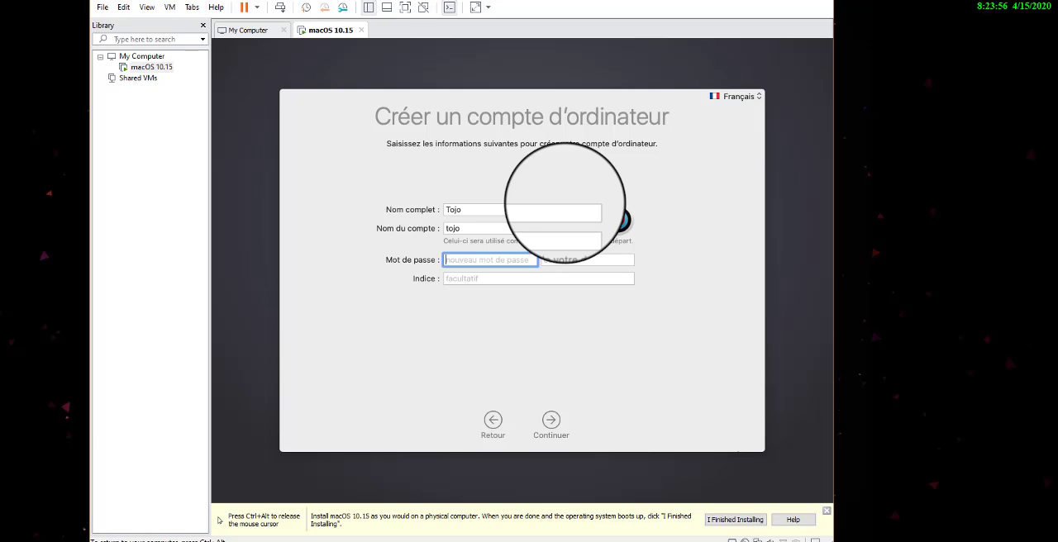
{"action": "key", "text": "Tab"}
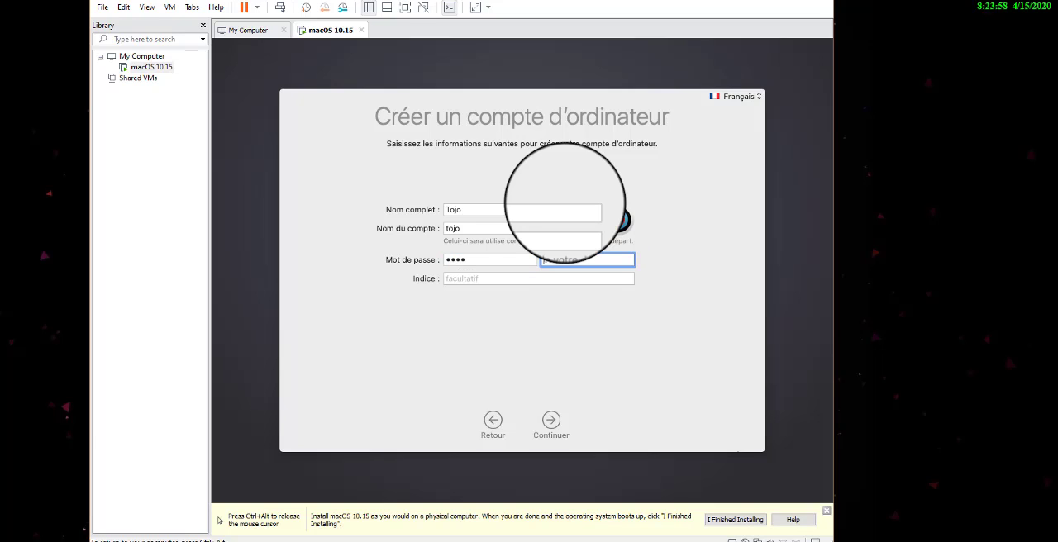
{"action": "type", "text": "••••"}
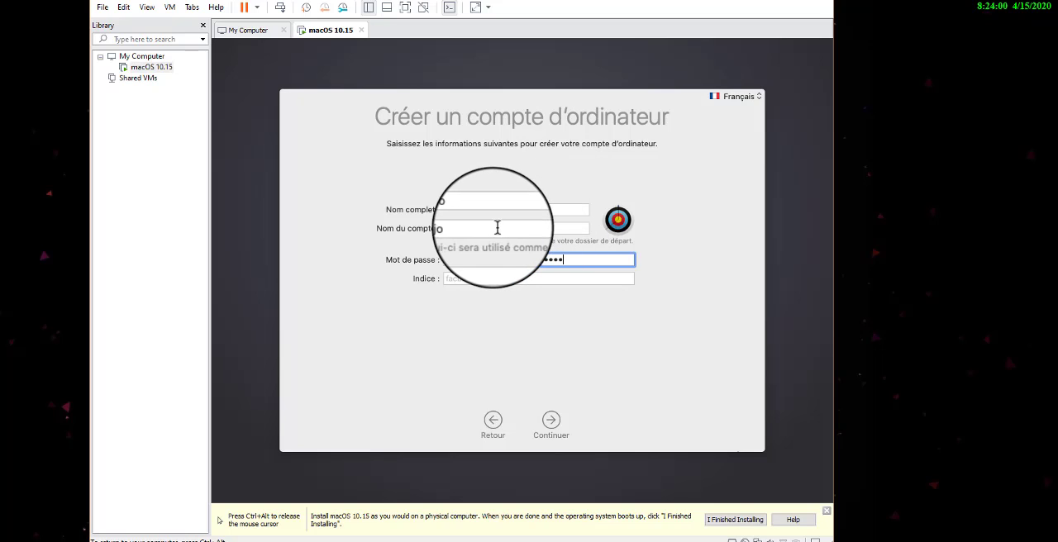
Set the computer account's password hint to "Nom du compte"
{"action": "left_click", "coordinate": [468, 279]}
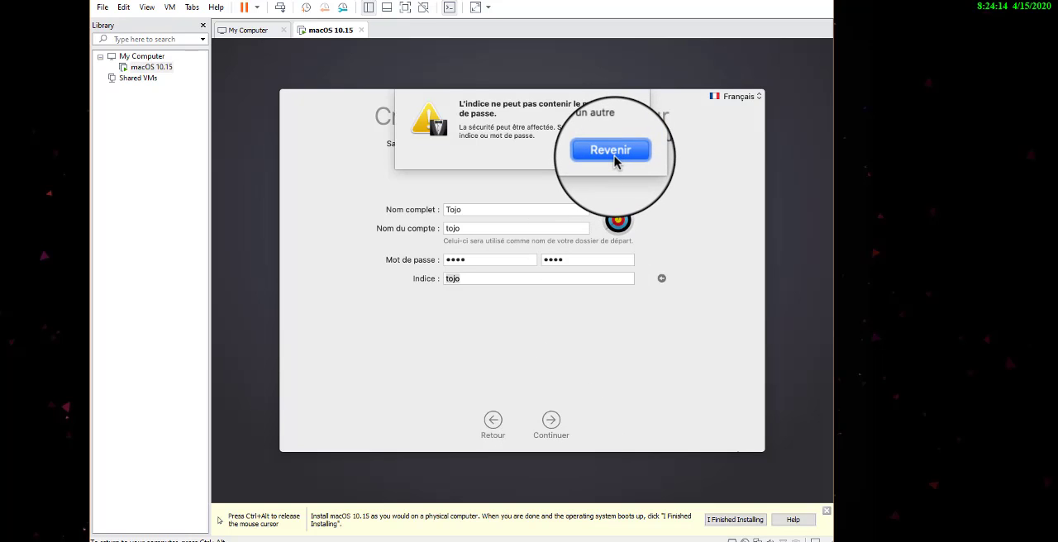
{"action": "left_click", "coordinate": [611, 152]}
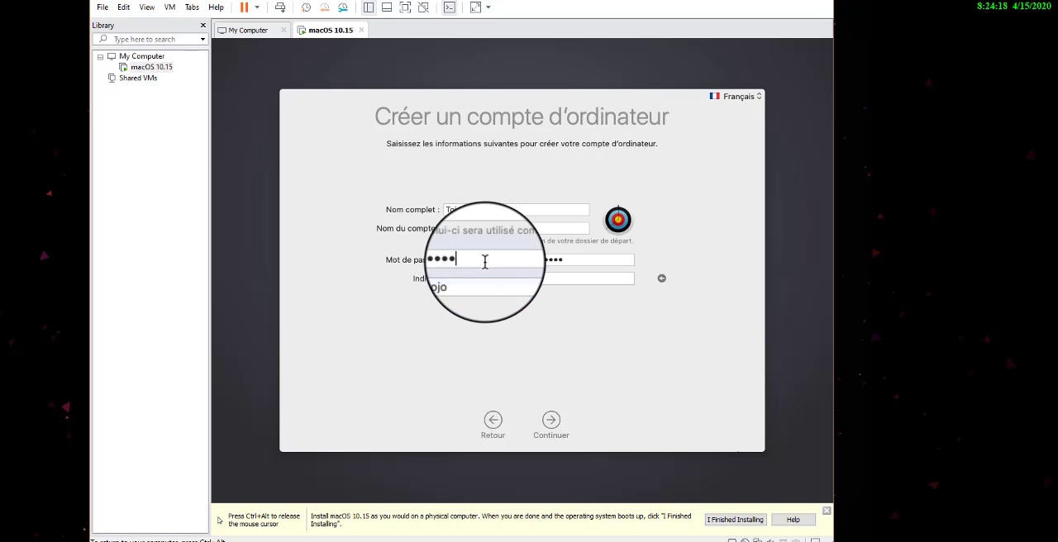
{"action": "left_click", "coordinate": [481, 279]}
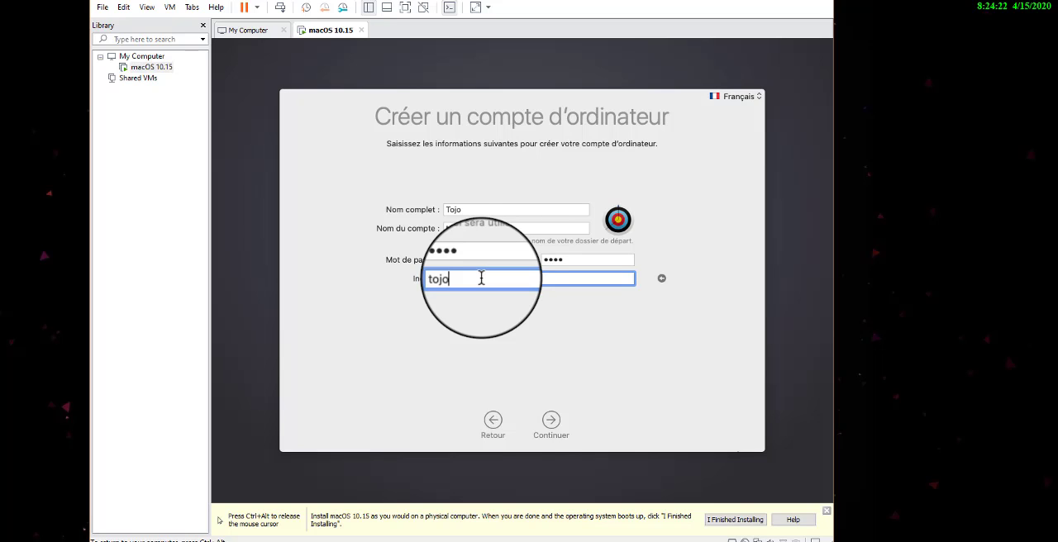
{"action": "left_click", "coordinate": [550, 423]}
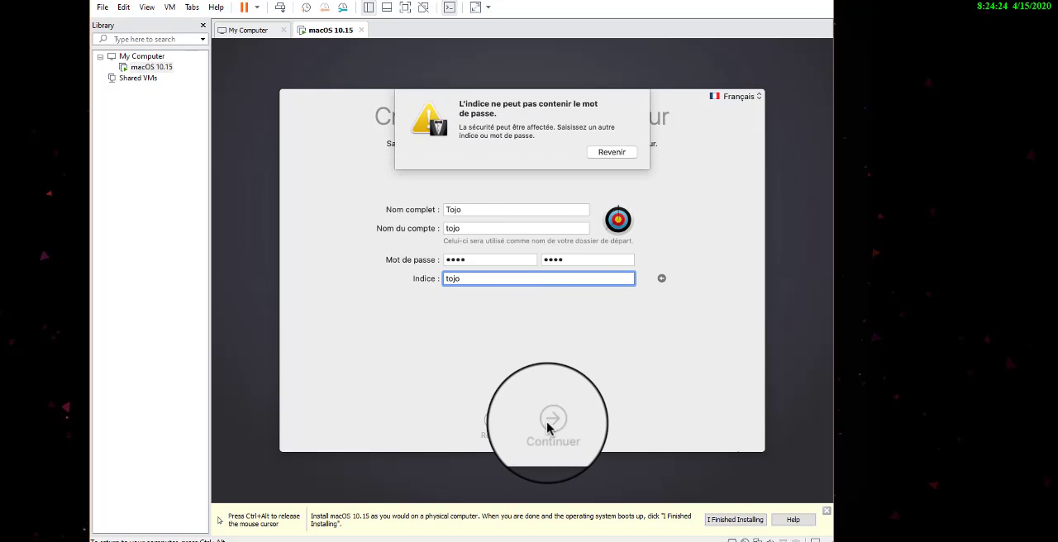
{"action": "left_click", "coordinate": [613, 154]}
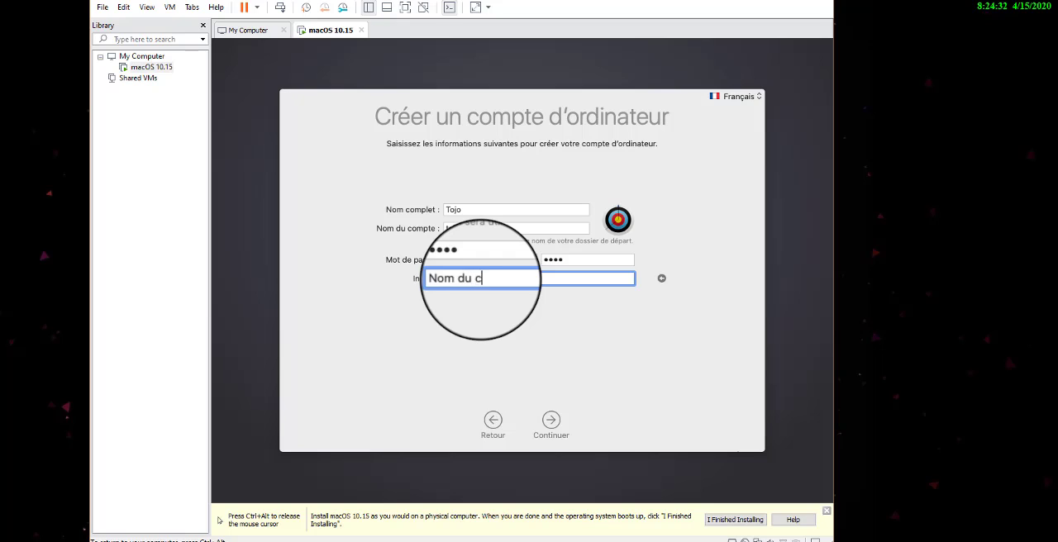
Create the computer account with the express configuration settings and choose the Automatique appearance style
{"action": "left_click", "coordinate": [552, 423]}
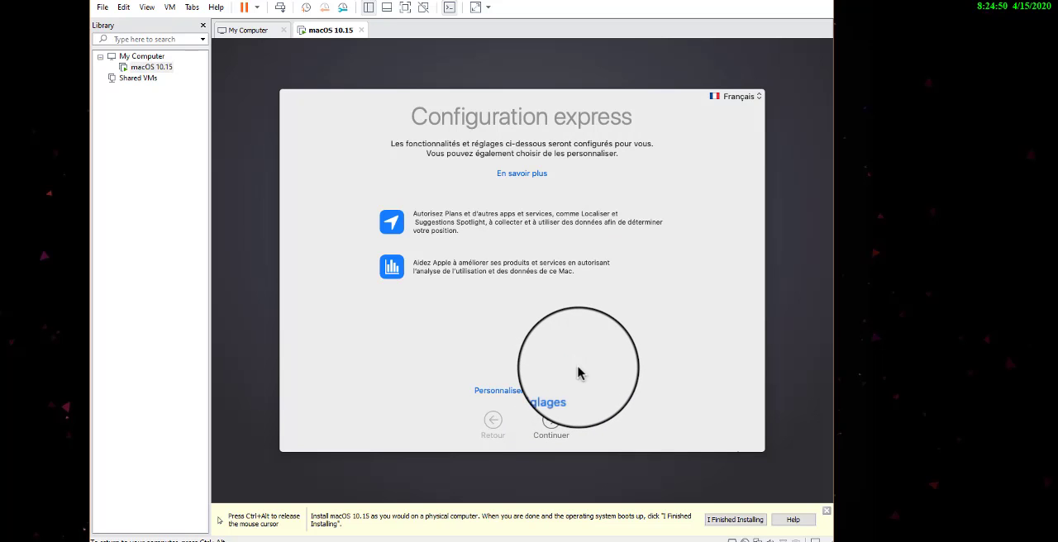
{"action": "left_click", "coordinate": [551, 421]}
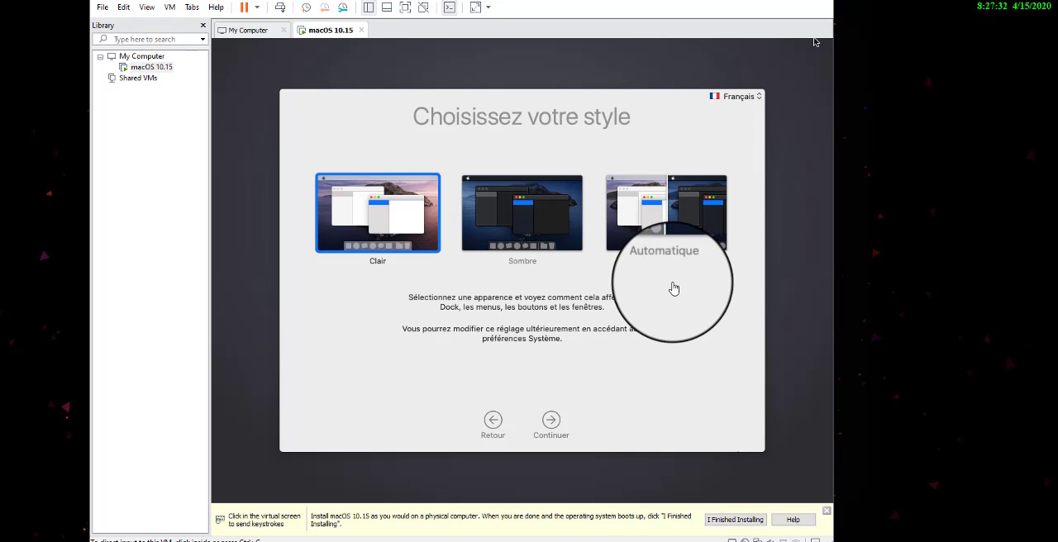
{"action": "left_click", "coordinate": [815, 41]}
{"action": "left_click", "coordinate": [661, 229]}
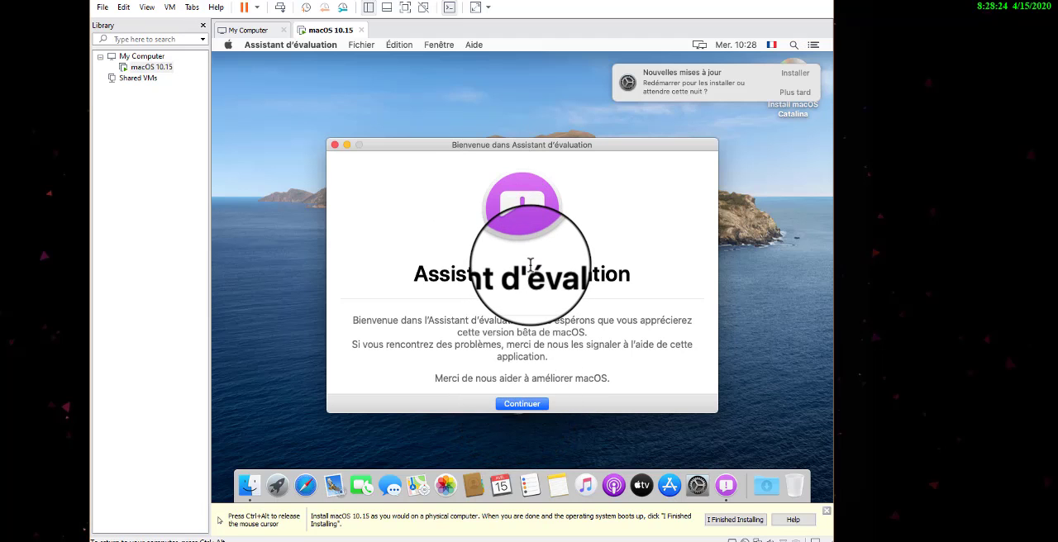
Accept the Assistant d'évaluation licence agreement and close the assistant without signing in with an Apple ID
{"action": "left_click", "coordinate": [520, 403]}
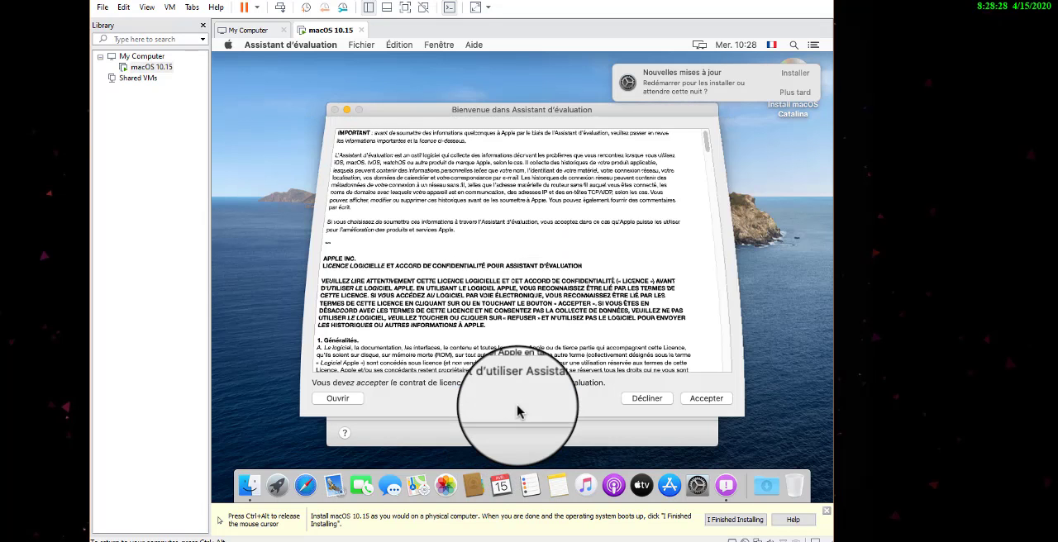
{"action": "left_click", "coordinate": [693, 402]}
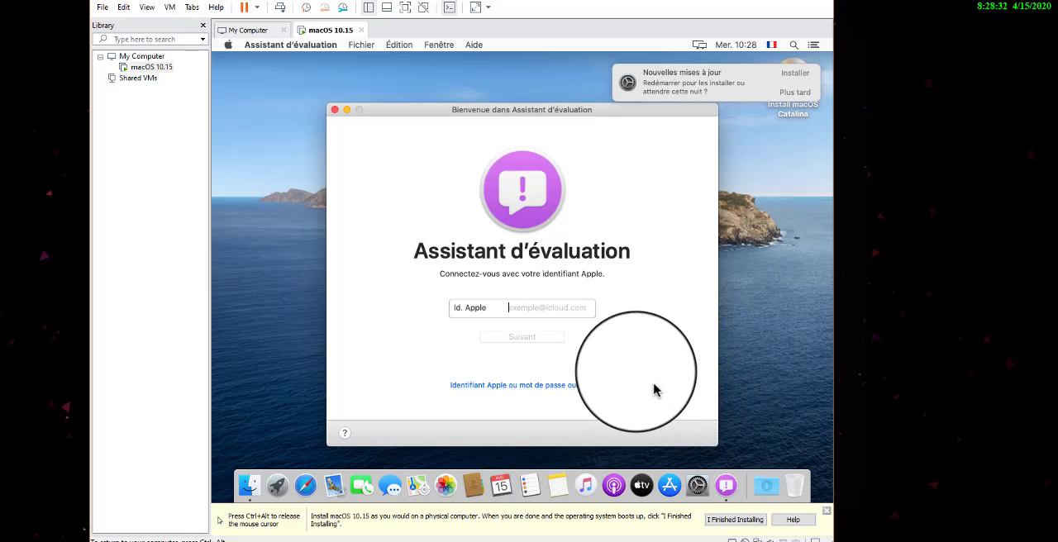
{"action": "left_click", "coordinate": [334, 109]}
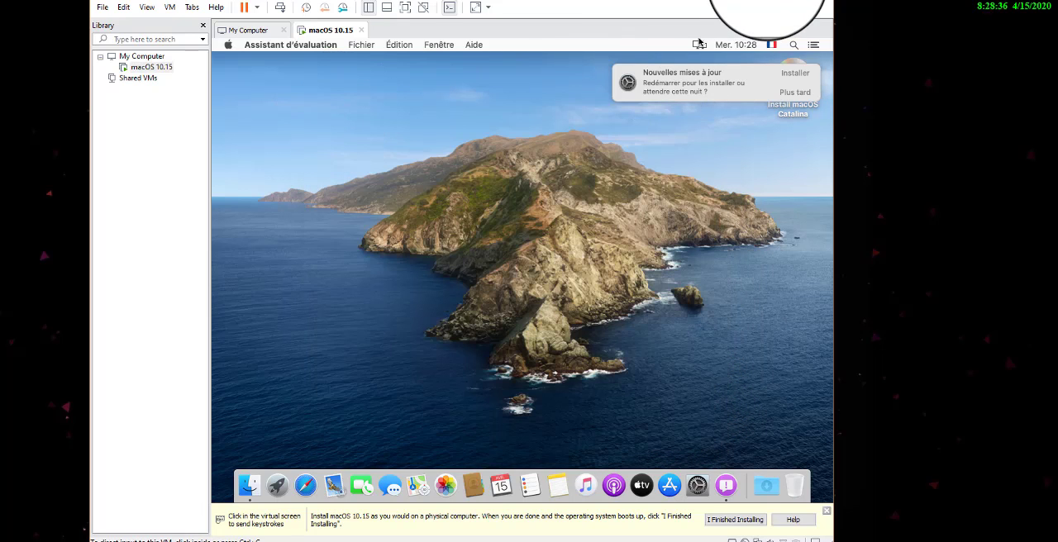